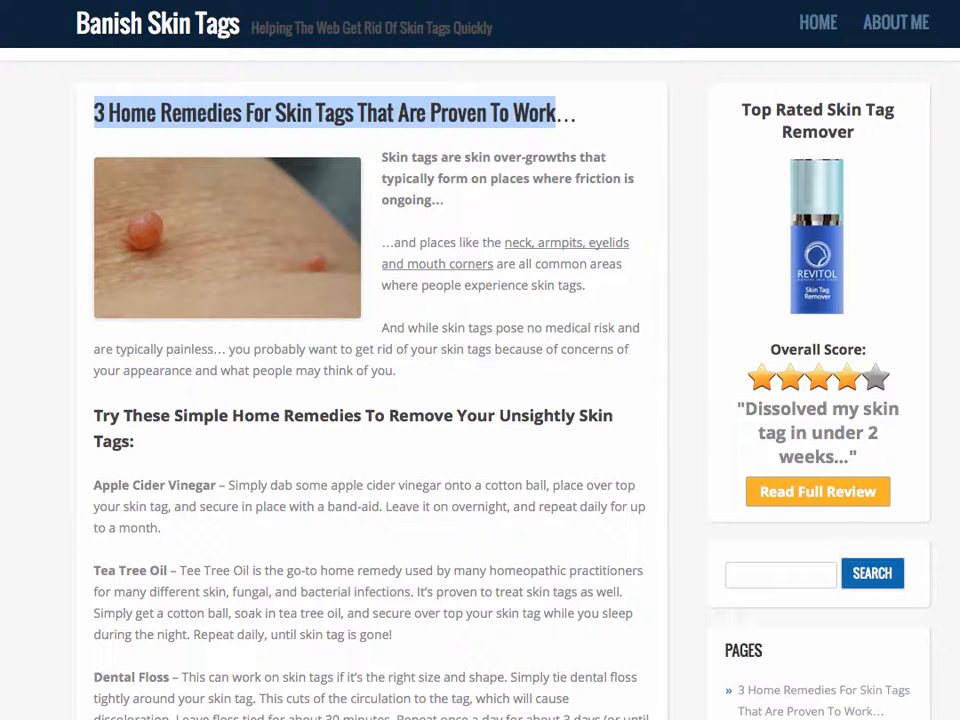
# Copy the article's title "3 Home Remedies For Skin Tags That Are Proven To Work" from the web page.
pyautogui.click(668, 305)
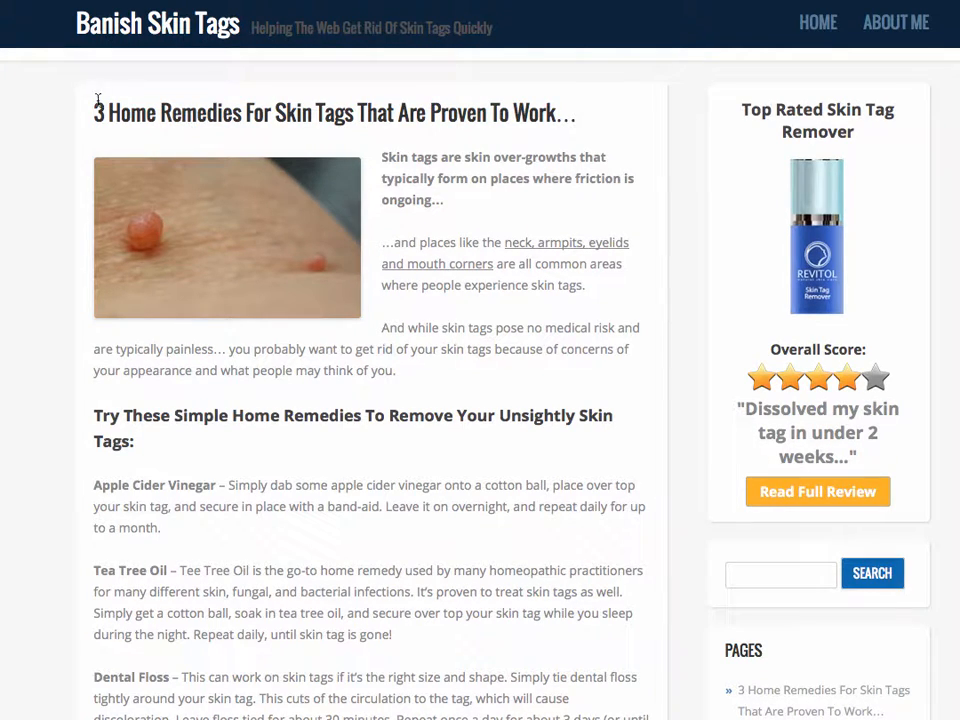
pyautogui.moveTo(92, 112); pyautogui.dragTo(562, 130)
pyautogui.press('super+c')
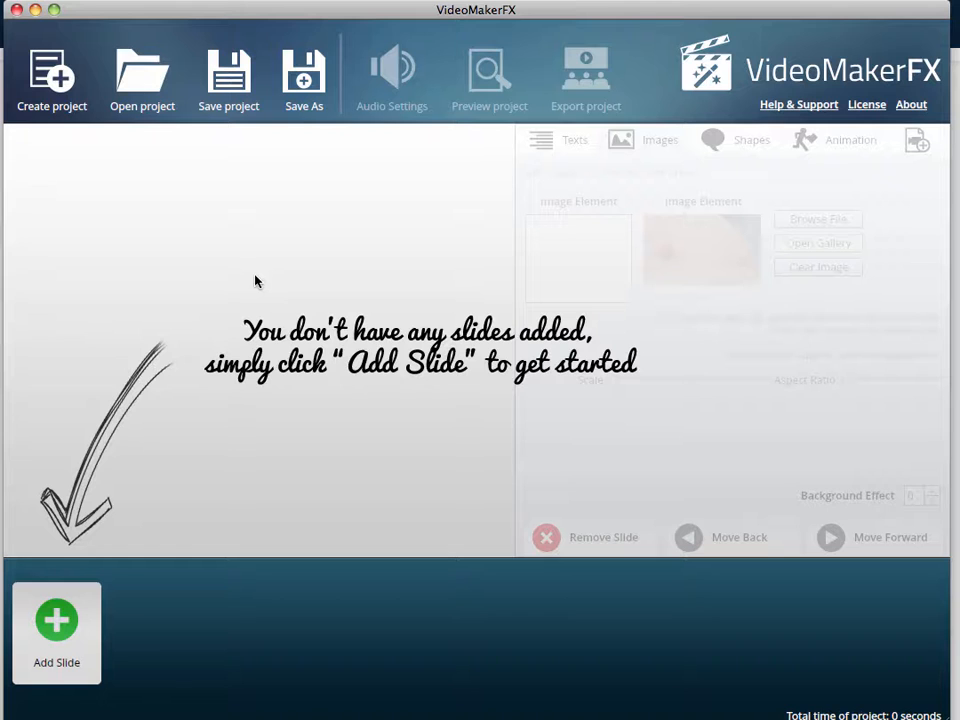
# In VideoMakerFX, start adding a slide and preview layouts of the Business Presentation II and ESSENTIALS - Articles or Text themes.
pyautogui.click(59, 621)
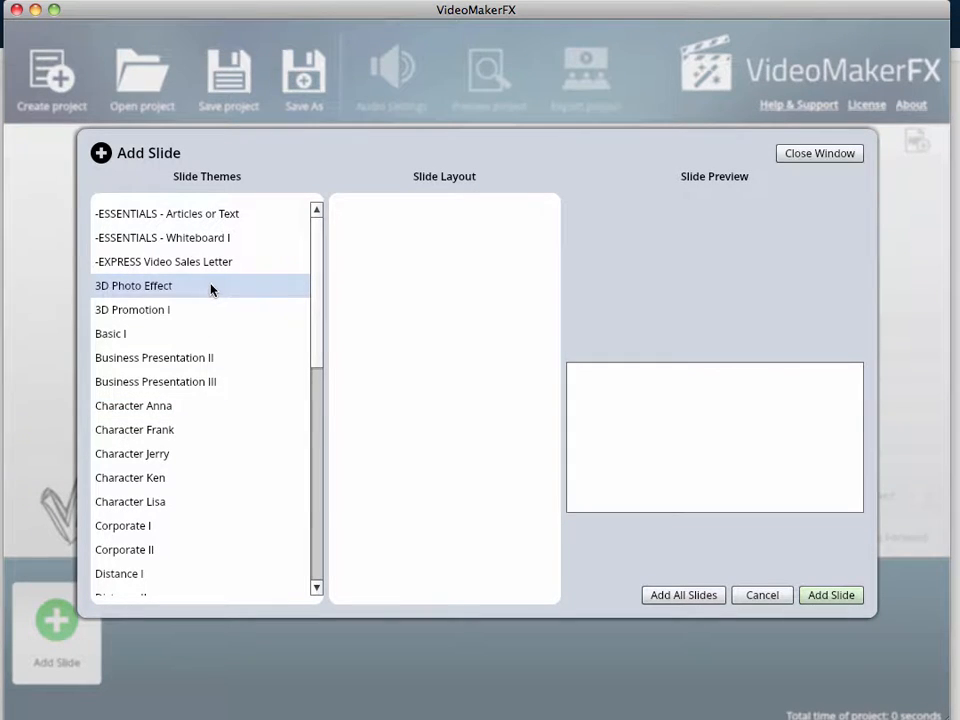
pyautogui.click(200, 358)
pyautogui.click(365, 240)
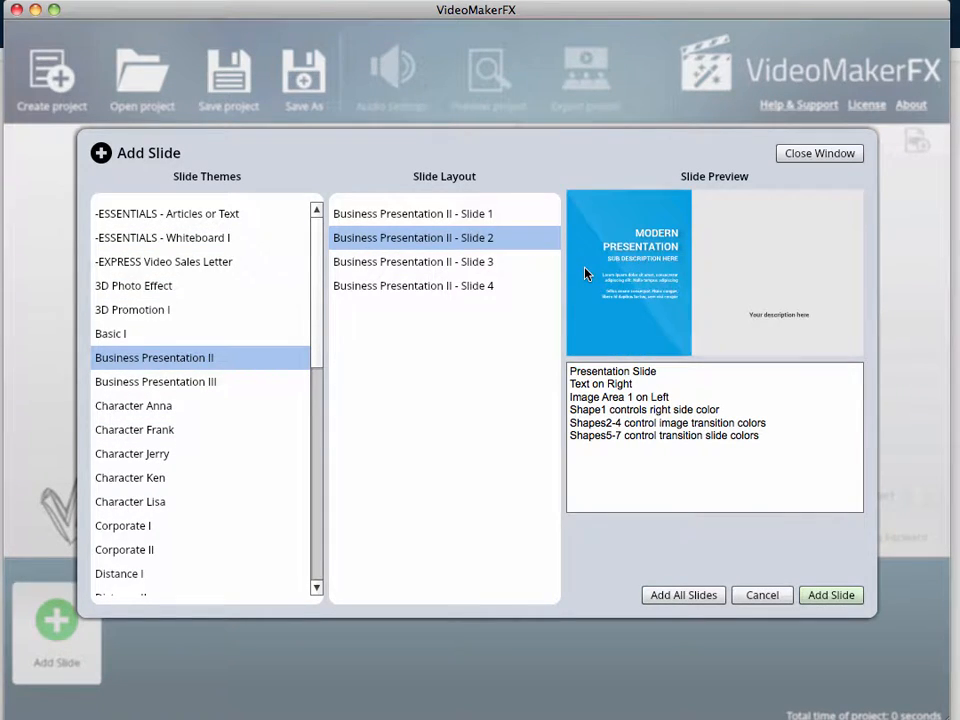
pyautogui.press('Down')
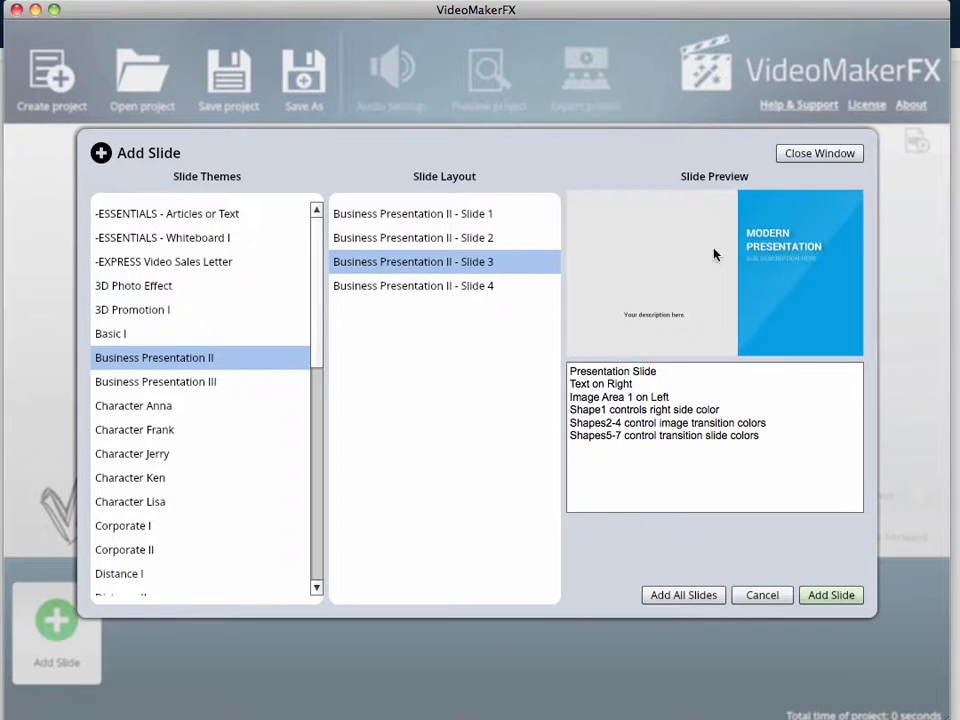
pyautogui.click(234, 216)
pyautogui.click(380, 213)
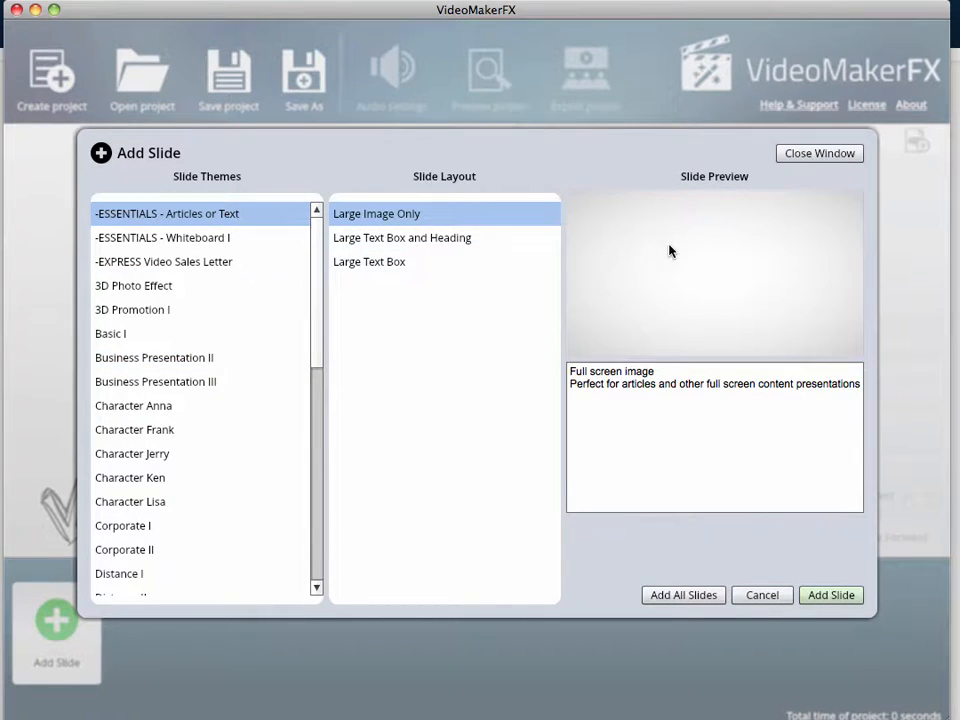
pyautogui.click(394, 238)
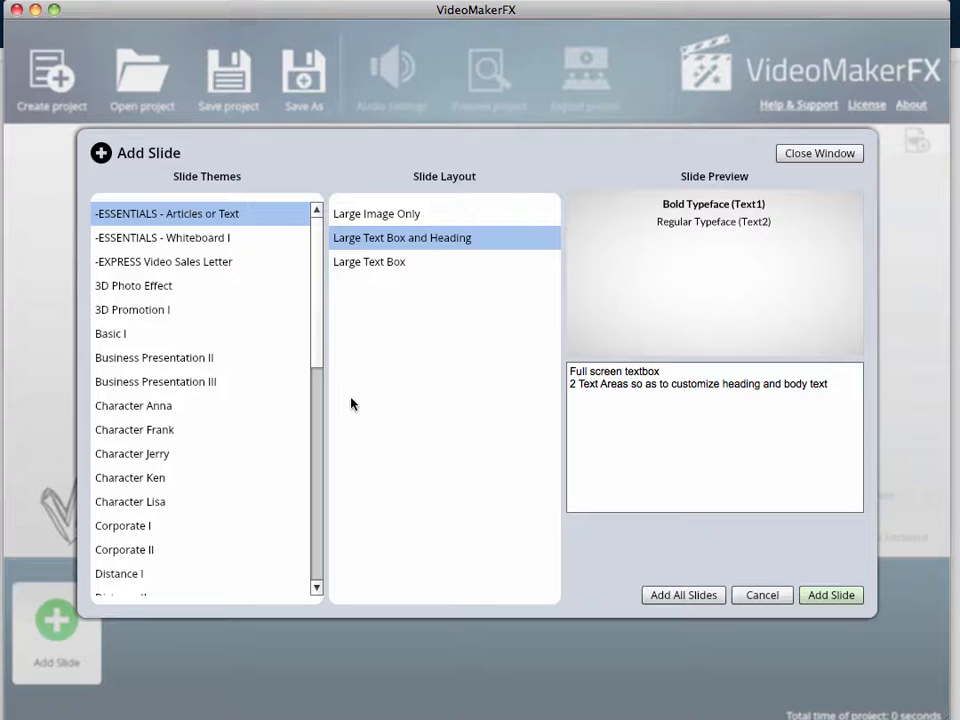
# Add a slide with the Kinetic Promotion - 1 Image layout from the Kinetic Promotion I theme.
pyautogui.scroll(-5, 249, 407)
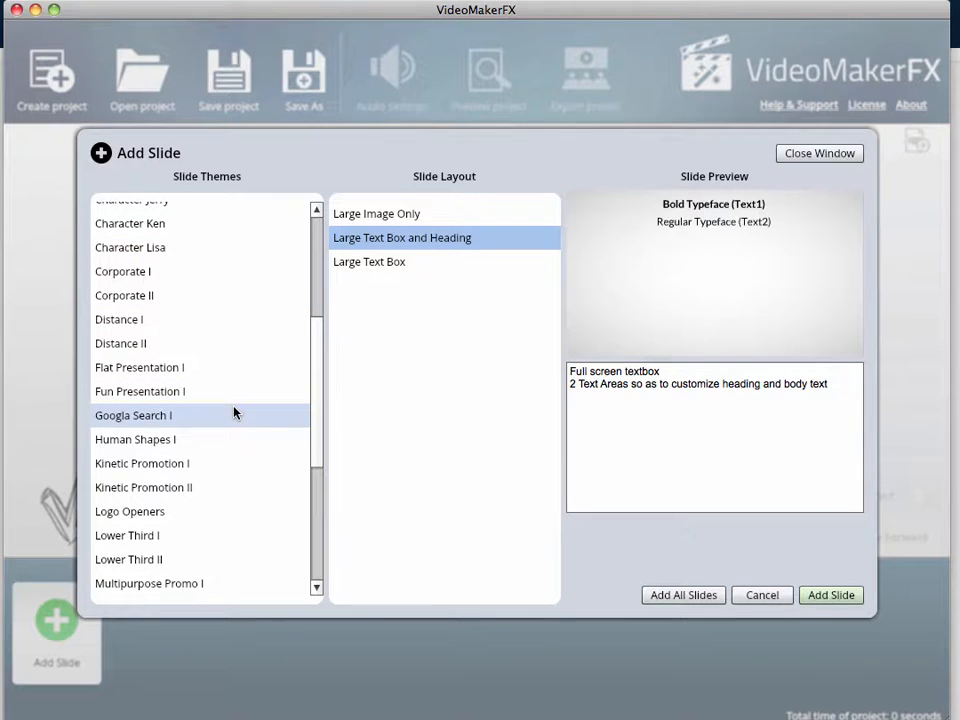
pyautogui.click(208, 462)
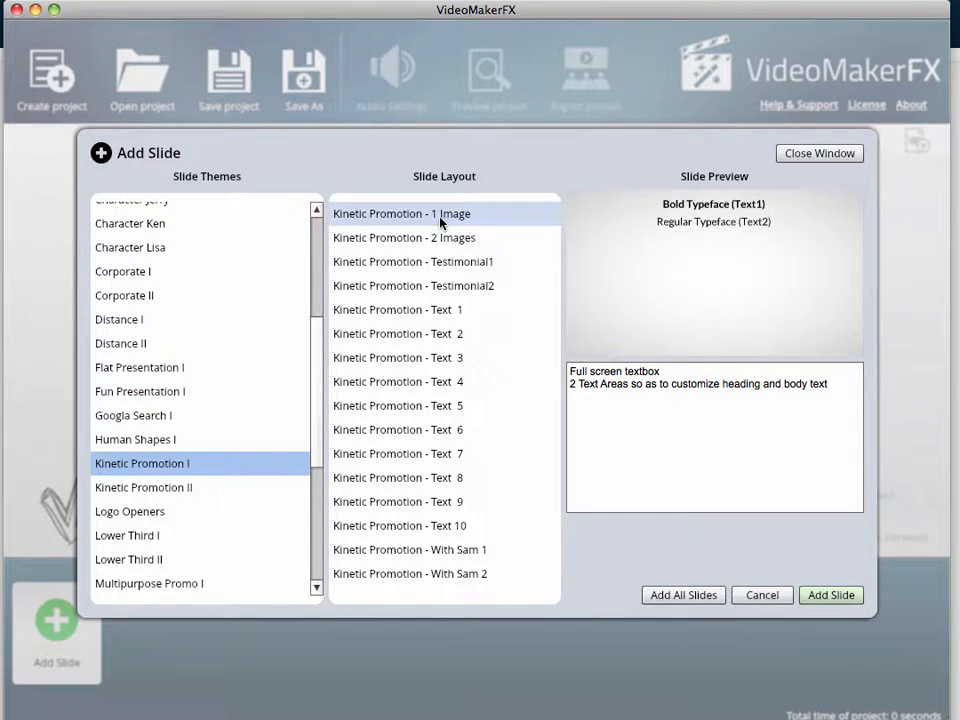
pyautogui.click(440, 215)
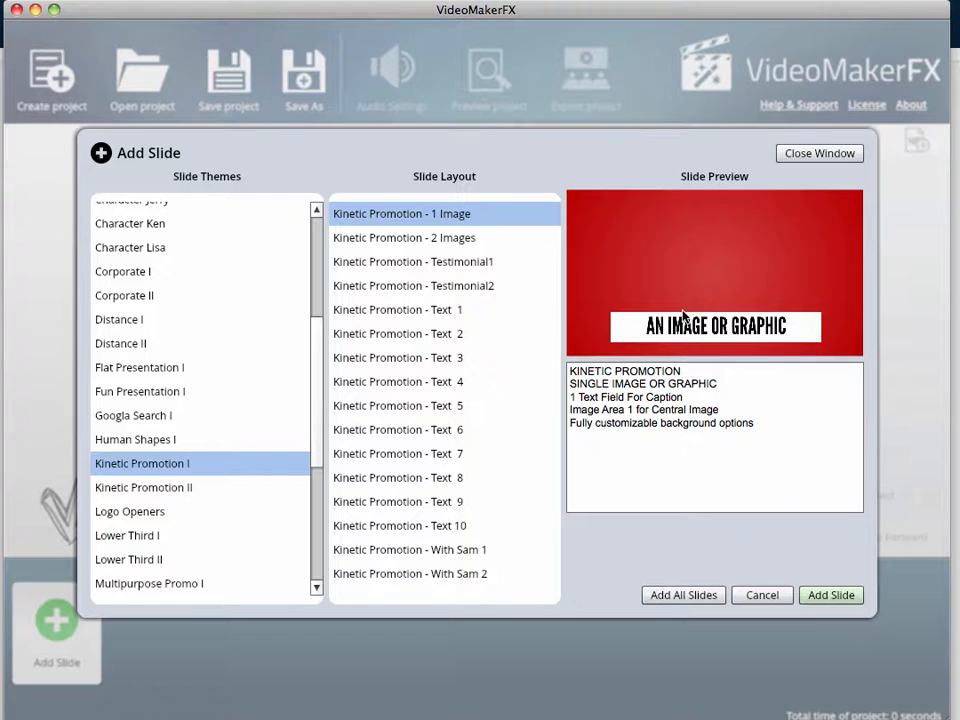
pyautogui.click(826, 595)
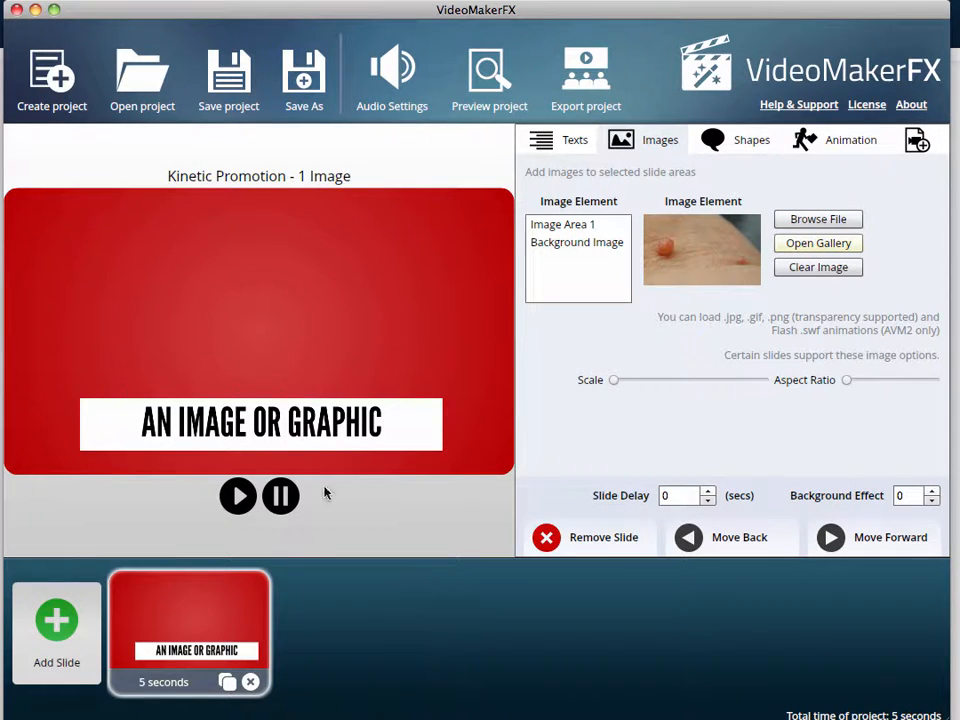
# Replace the slide's caption with the article title "3 Home Remedies For Skin Tags That Are Proven To Work" copied from the web page.
pyautogui.click(280, 426)
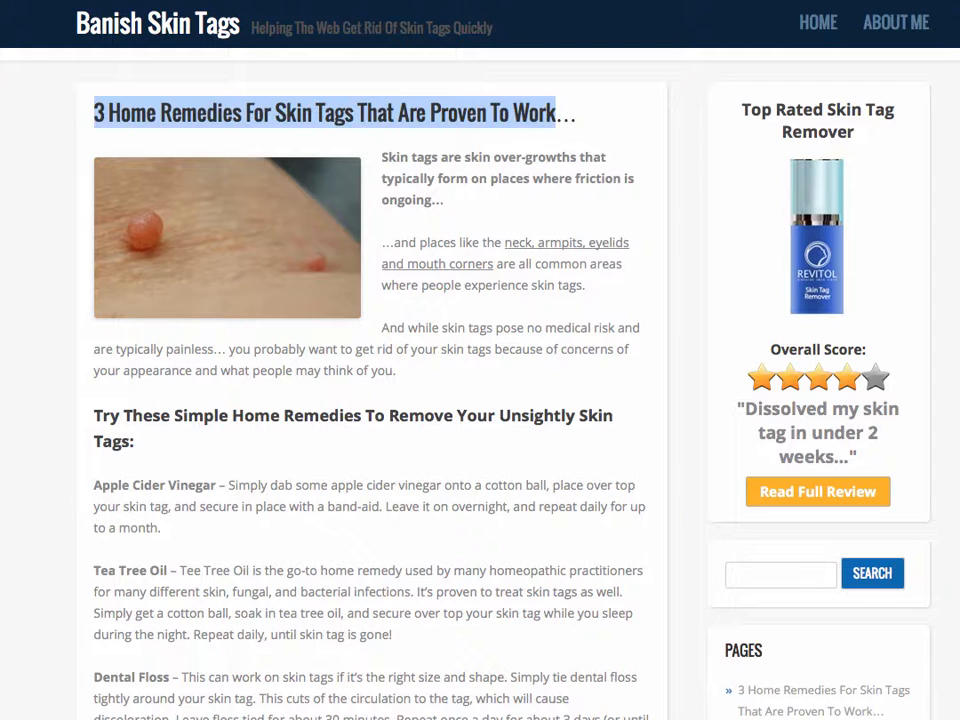
pyautogui.rightClick(295, 111)
pyautogui.click(338, 119)
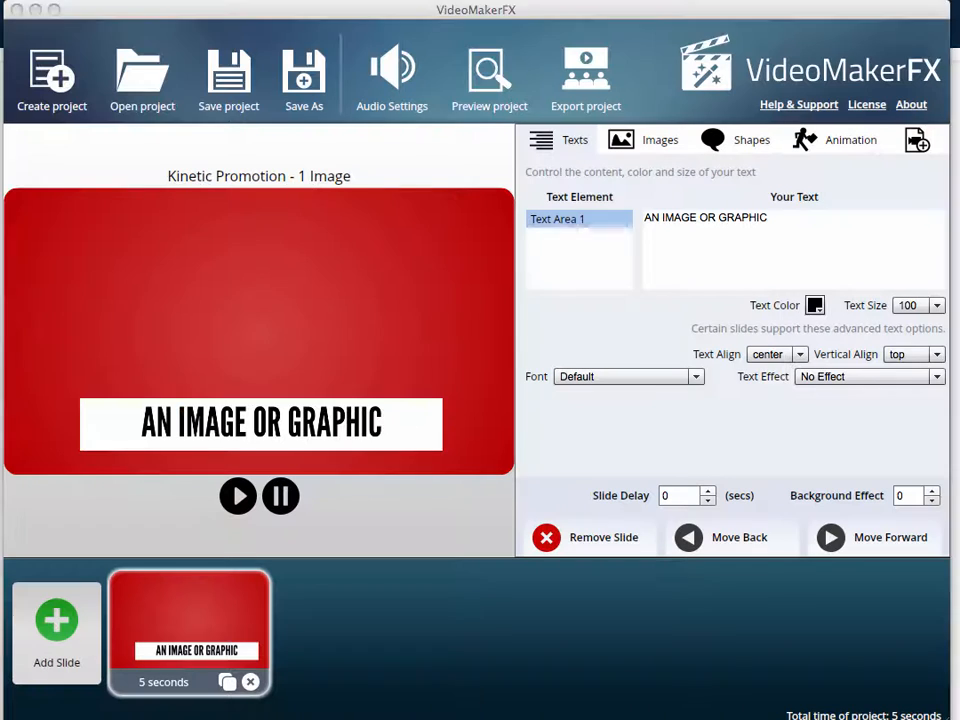
pyautogui.tripleClick(781, 217)
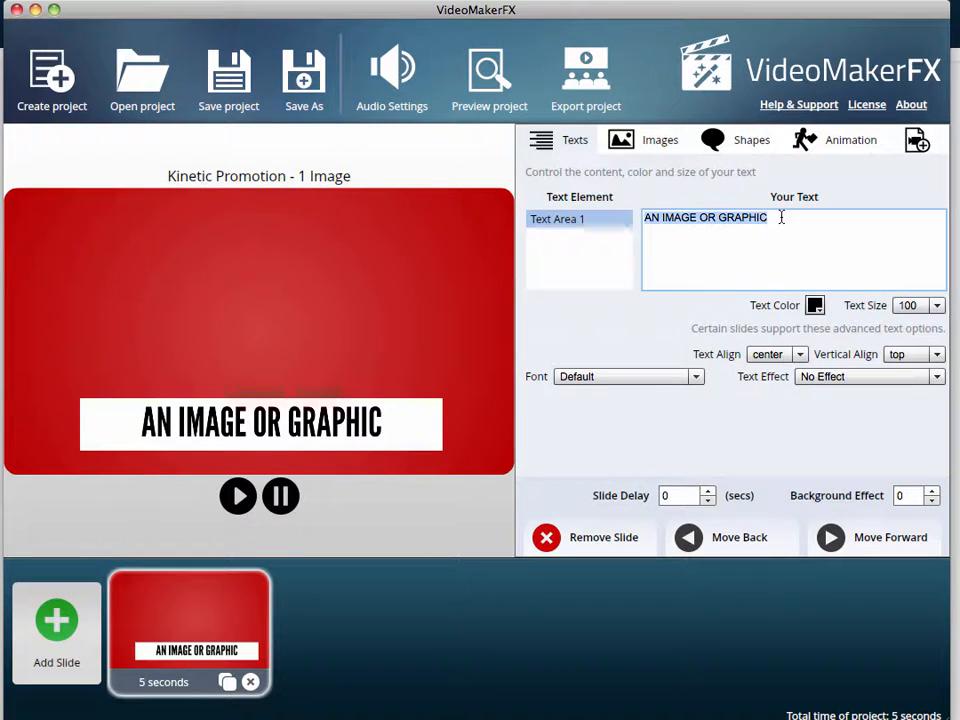
pyautogui.press('super+v')
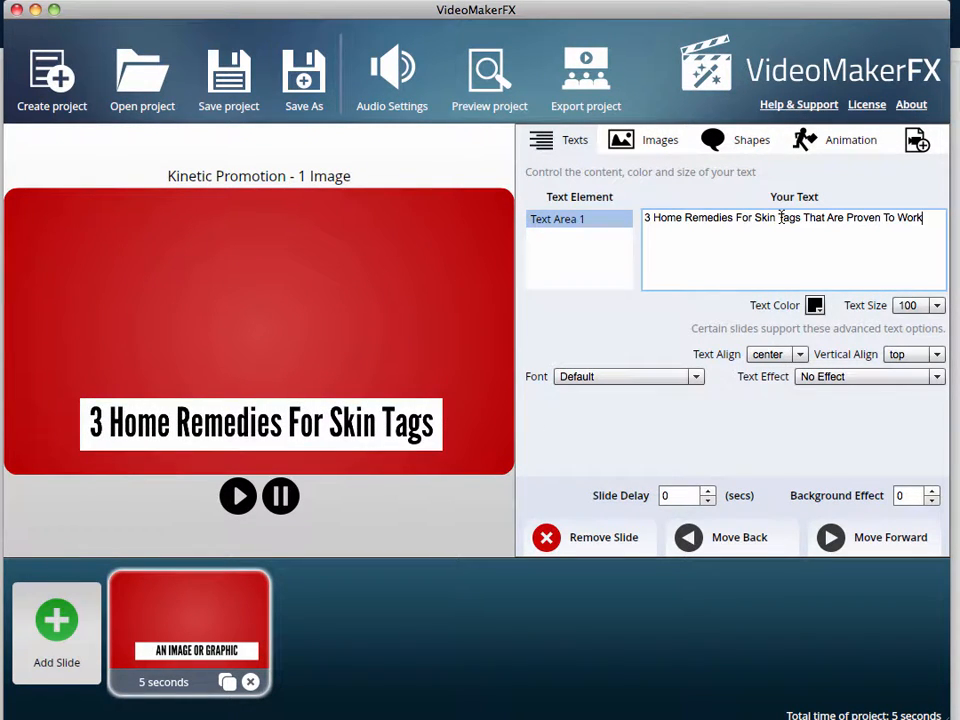
# Set the caption's text size to 55 and its vertical alignment to center.
pyautogui.tripleClick(781, 217)
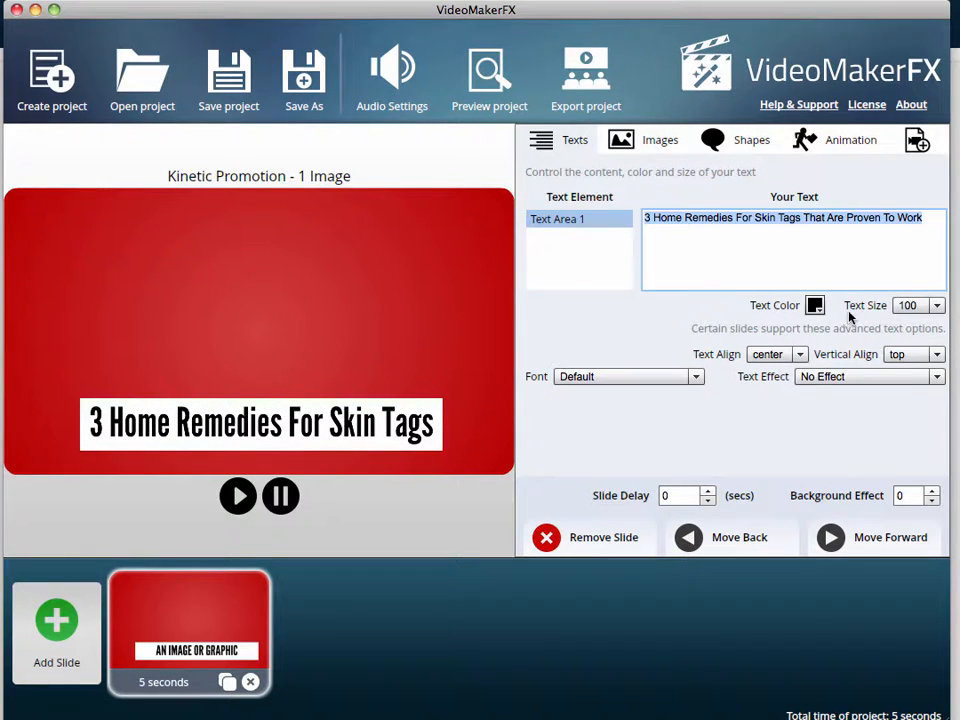
pyautogui.click(934, 306)
pyautogui.scroll(5, 919, 367)
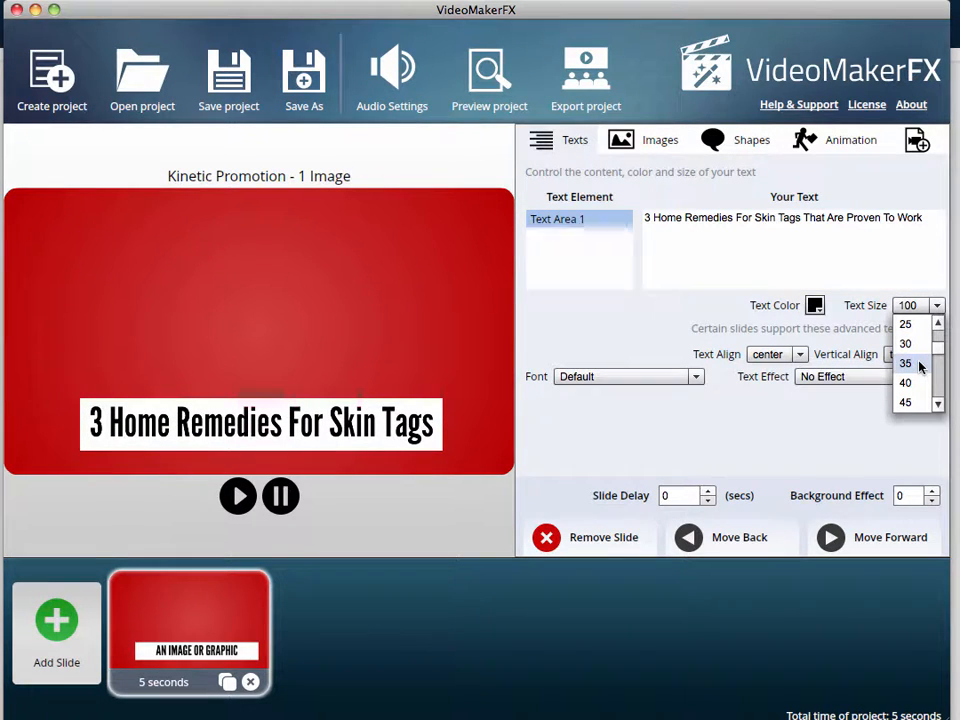
pyautogui.scroll(-2, 919, 367)
pyautogui.click(907, 401)
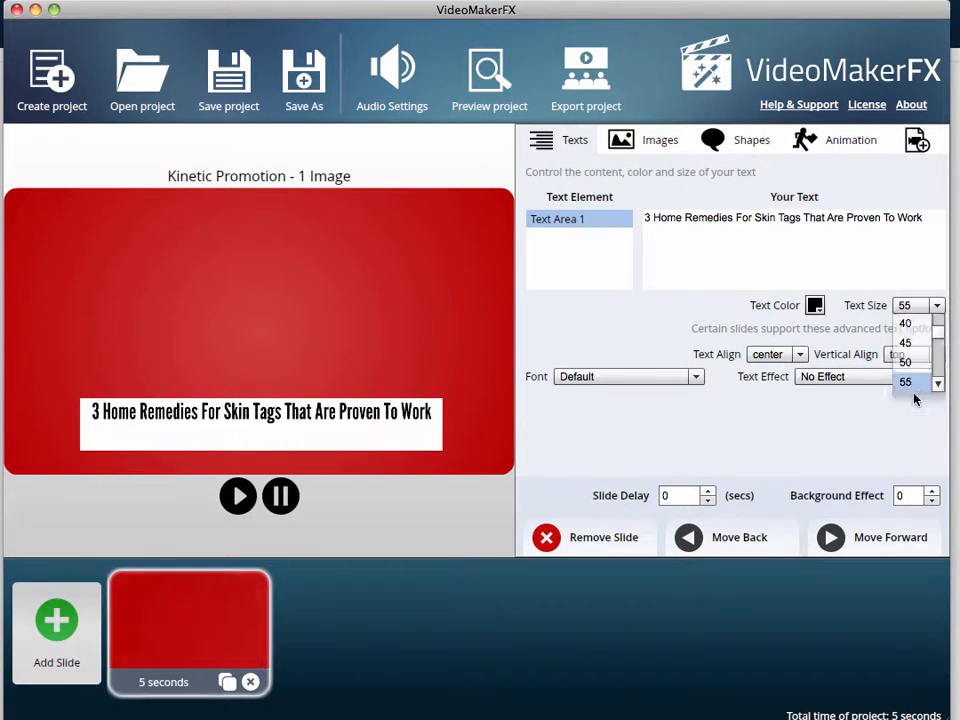
pyautogui.click(934, 306)
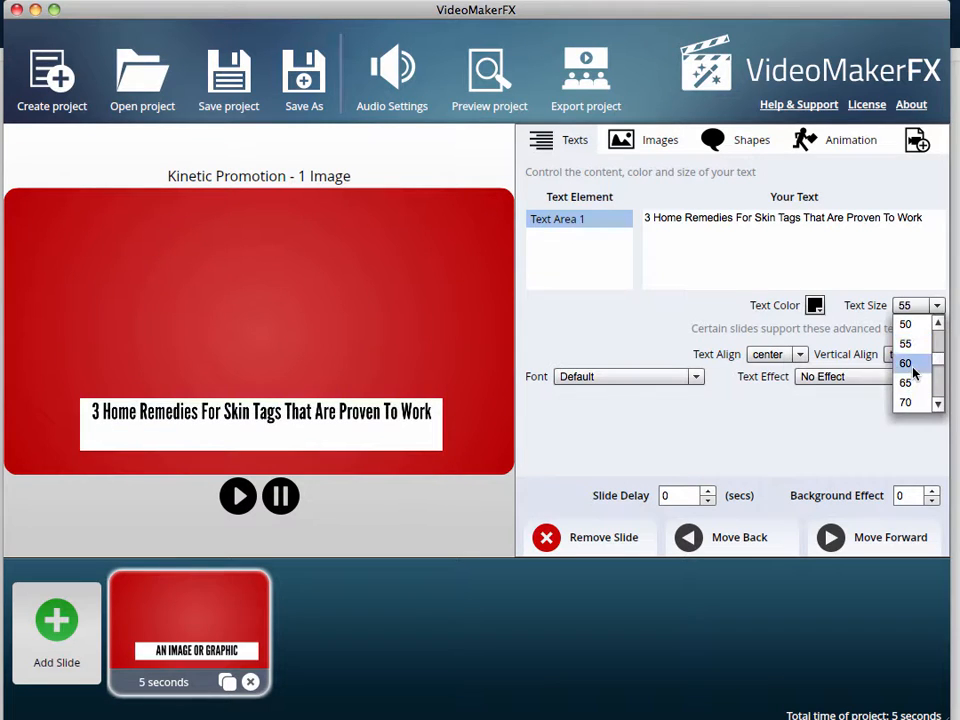
pyautogui.click(908, 362)
pyautogui.click(934, 306)
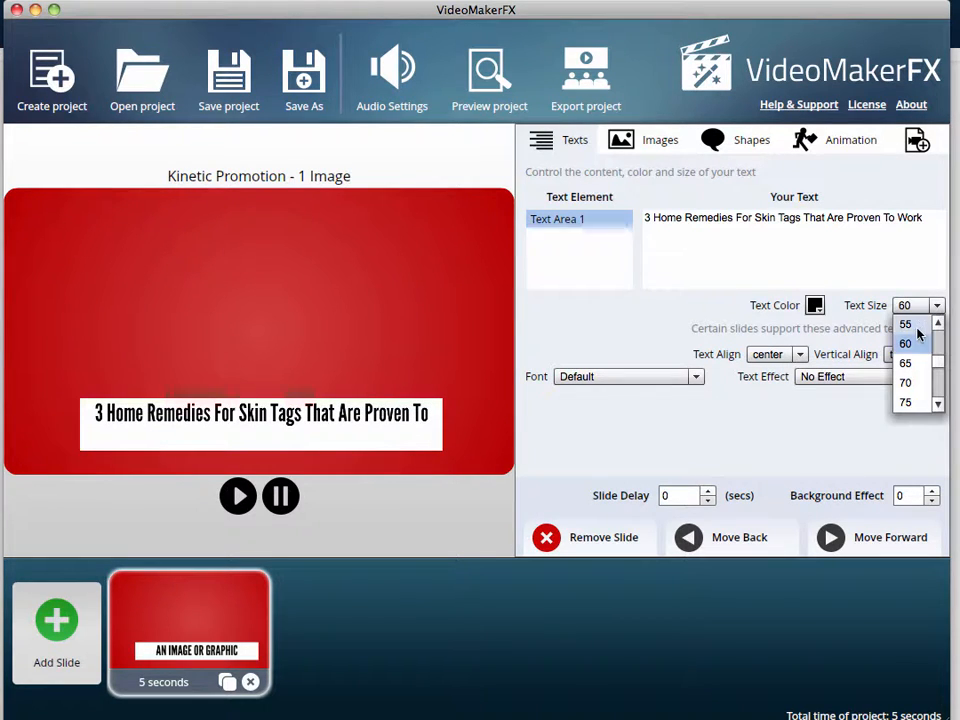
pyautogui.click(912, 325)
pyautogui.click(934, 354)
pyautogui.click(879, 392)
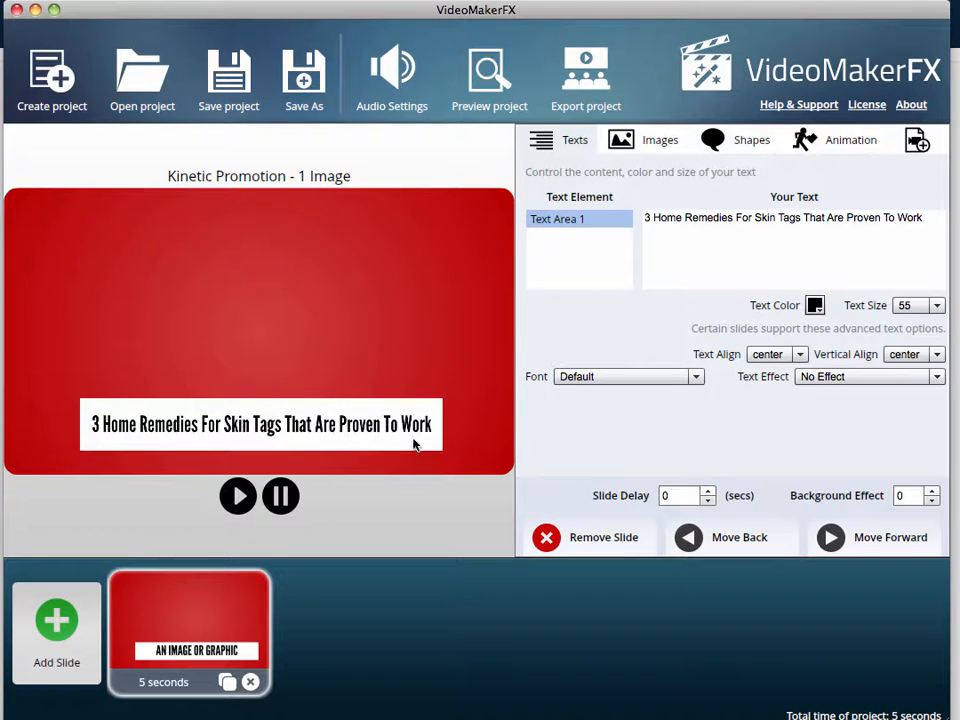
# Load the Desktop's skin-tag photo dated 11/3/14 as the slide's background image.
pyautogui.click(655, 141)
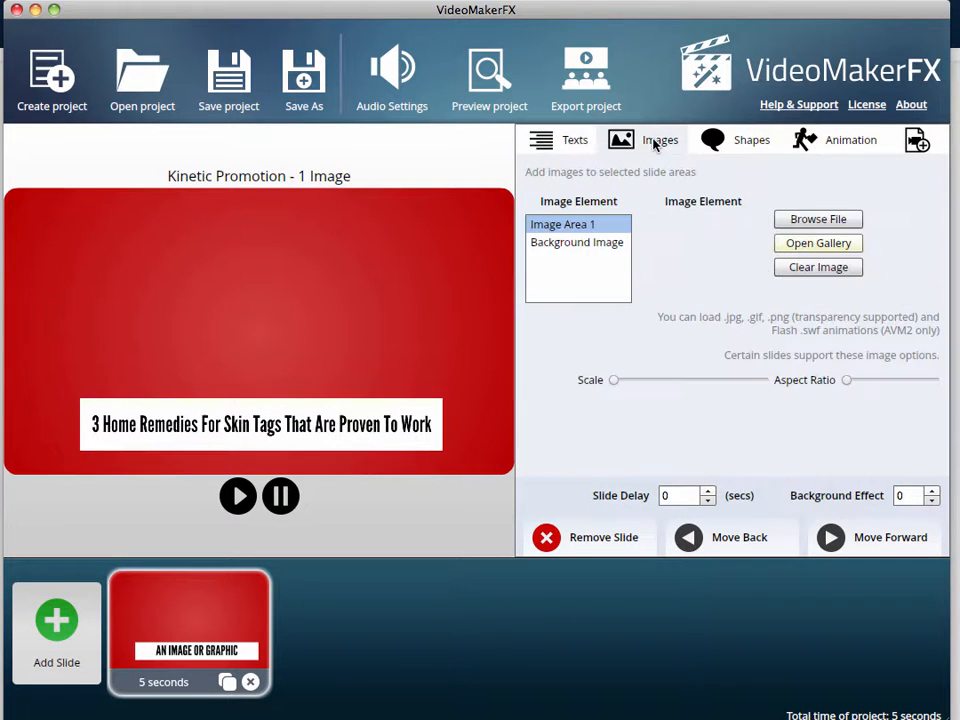
pyautogui.click(563, 251)
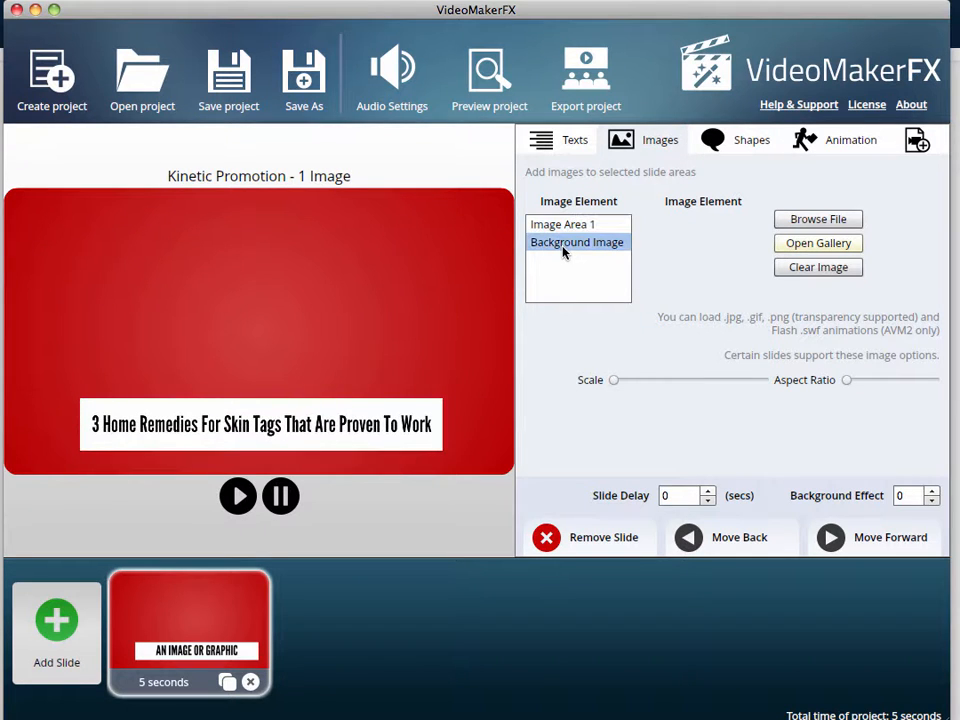
pyautogui.click(842, 227)
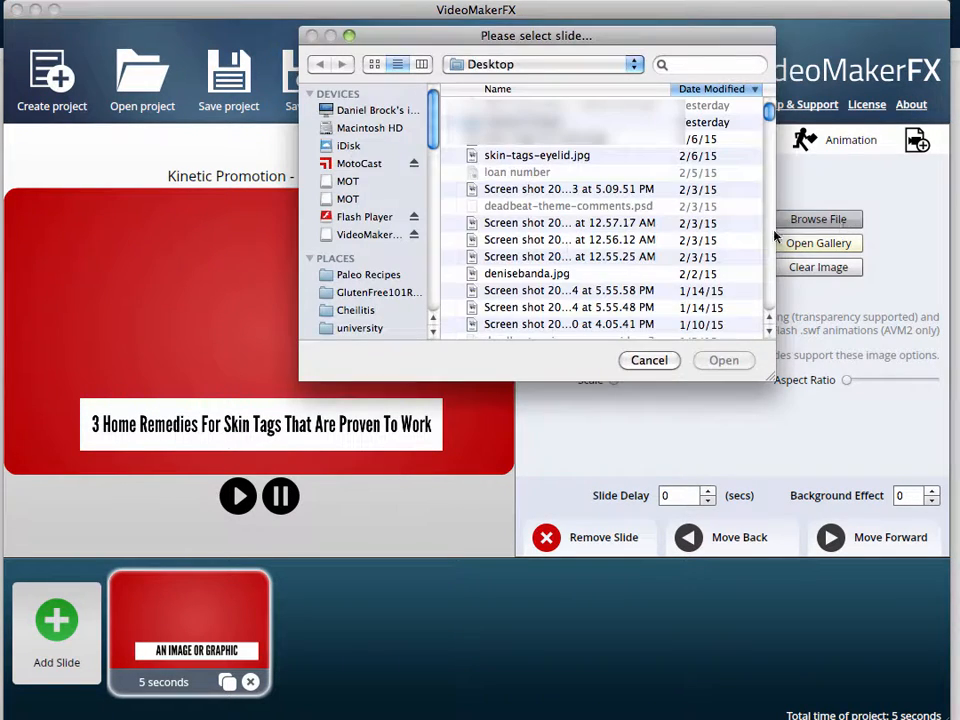
pyautogui.scroll(-5, 567, 246)
pyautogui.scroll(-5, 567, 246)
pyautogui.scroll(1, 560, 240)
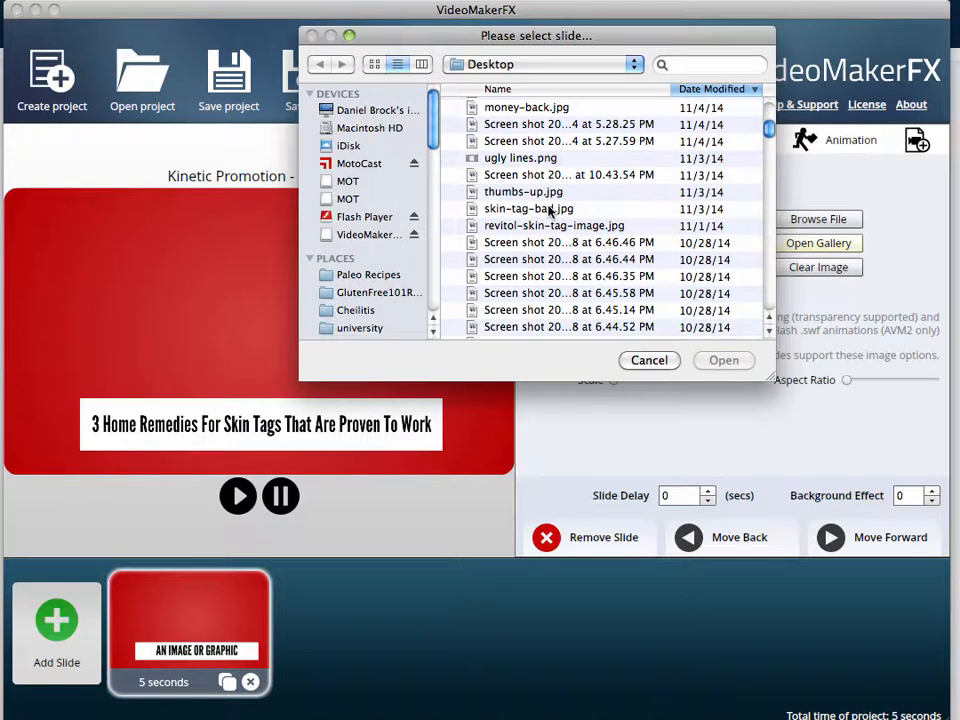
pyautogui.click(553, 208)
pyautogui.click(735, 368)
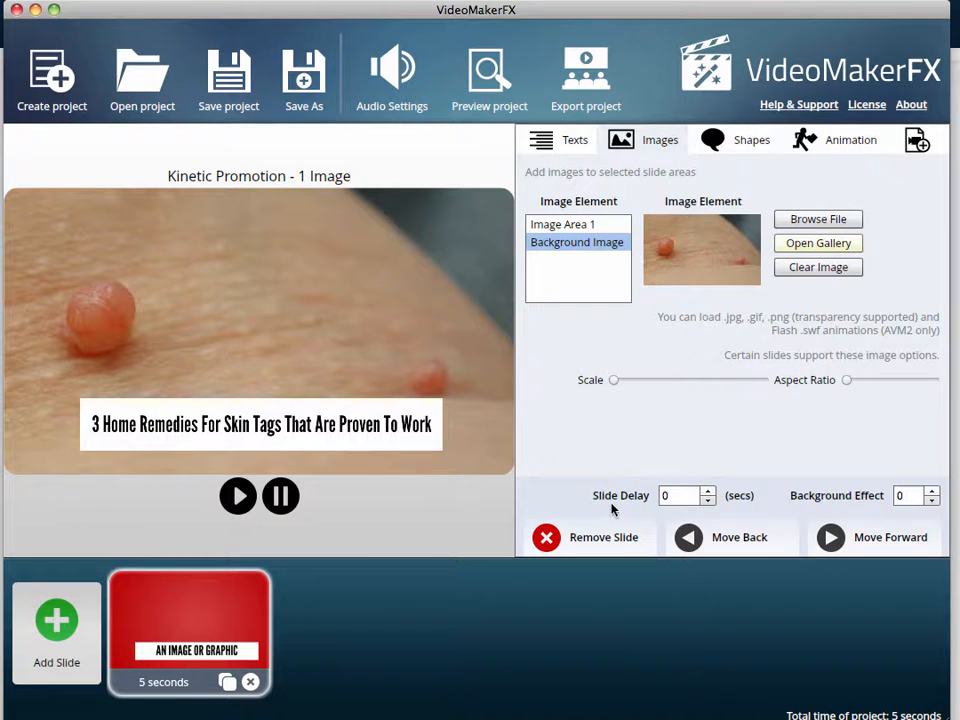
# Set the slide's delay to 5 seconds.
pyautogui.click(707, 492)
pyautogui.click(707, 492)
pyautogui.click(707, 492)
pyautogui.click(708, 492)
pyautogui.click(708, 492)
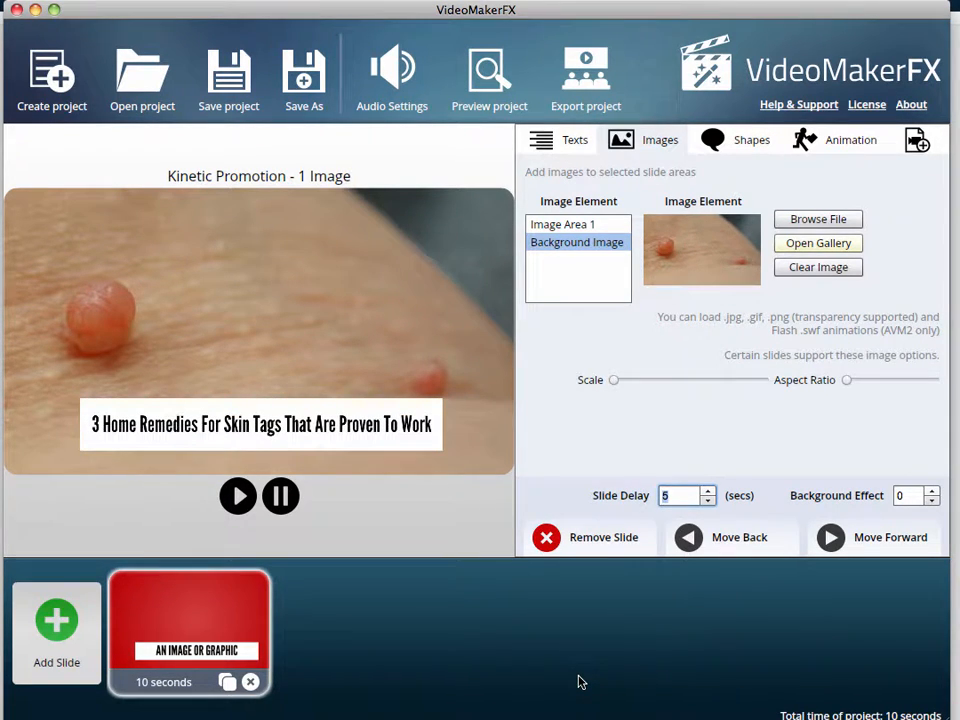
# Open the saved skin tag removal project whose file name ends in "Work Fast.prj".
pyautogui.click(146, 73)
pyautogui.click(540, 105)
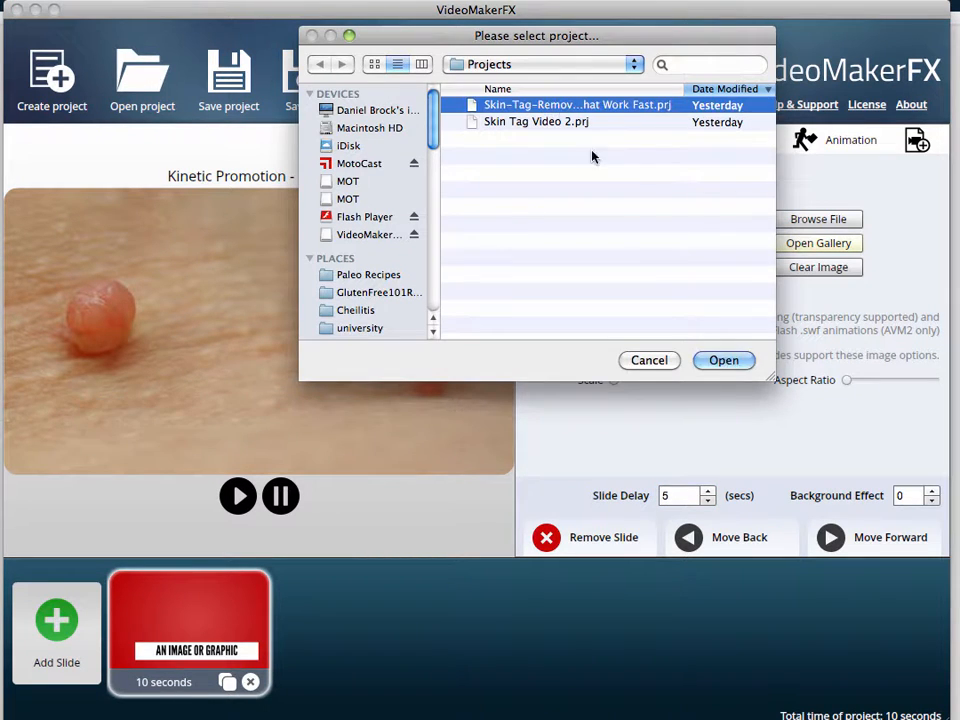
pyautogui.click(737, 361)
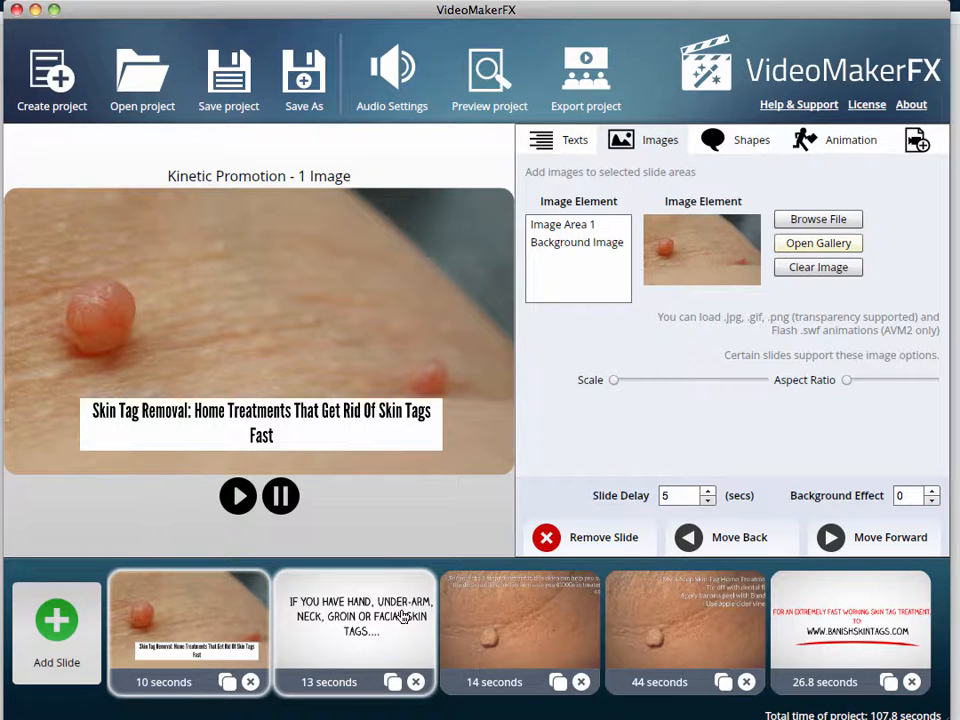
# Examine the second slide's whiteboard text and highlight the article's passage about common skin tag areas for comparison.
pyautogui.click(332, 635)
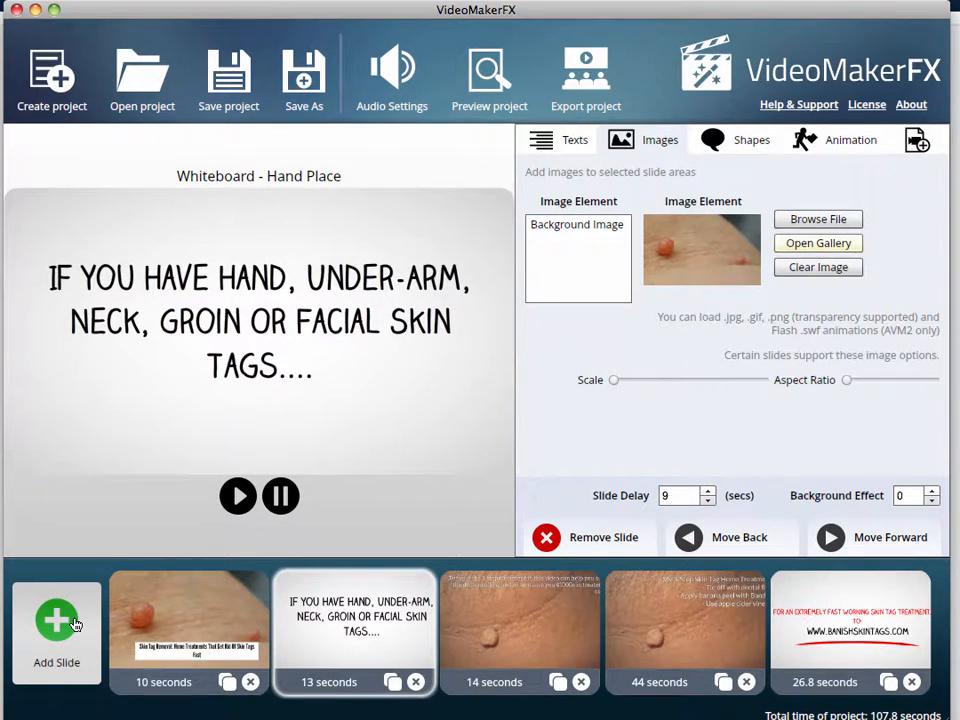
pyautogui.click(341, 615)
pyautogui.click(261, 275)
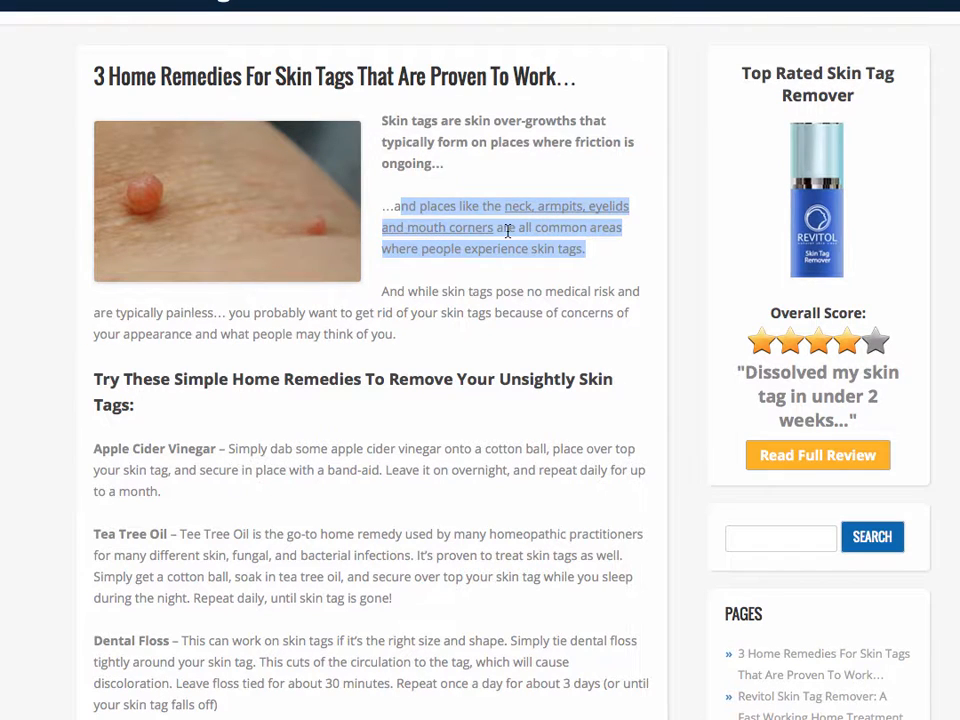
pyautogui.click(441, 166)
pyautogui.moveTo(394, 206); pyautogui.dragTo(606, 248)
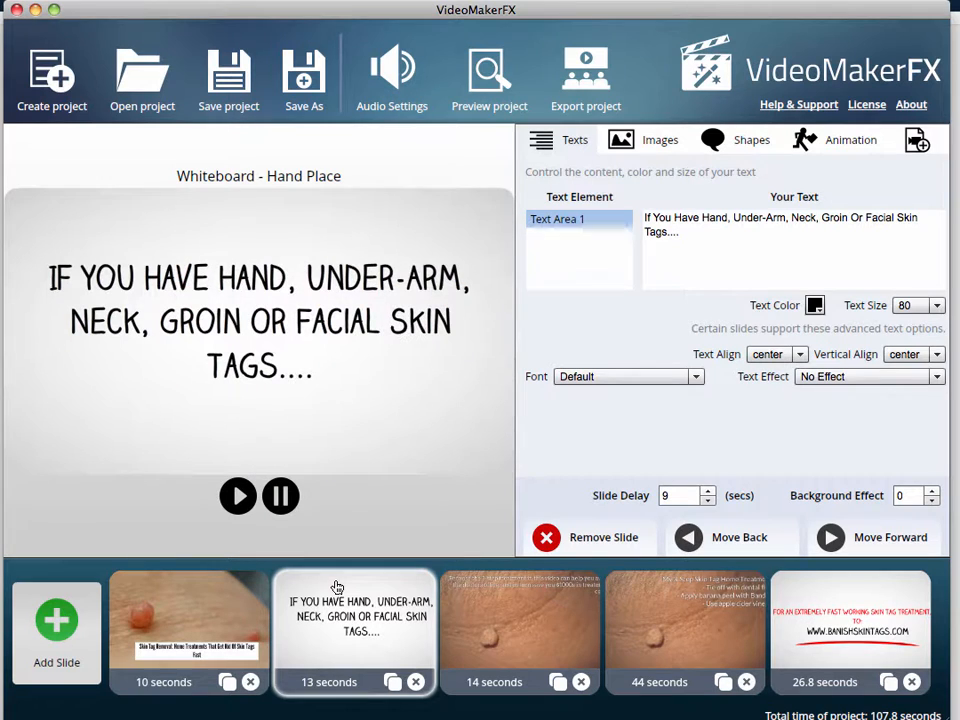
# Examine the text of the third and fourth slides, both showing the large skin tag image.
pyautogui.click(537, 604)
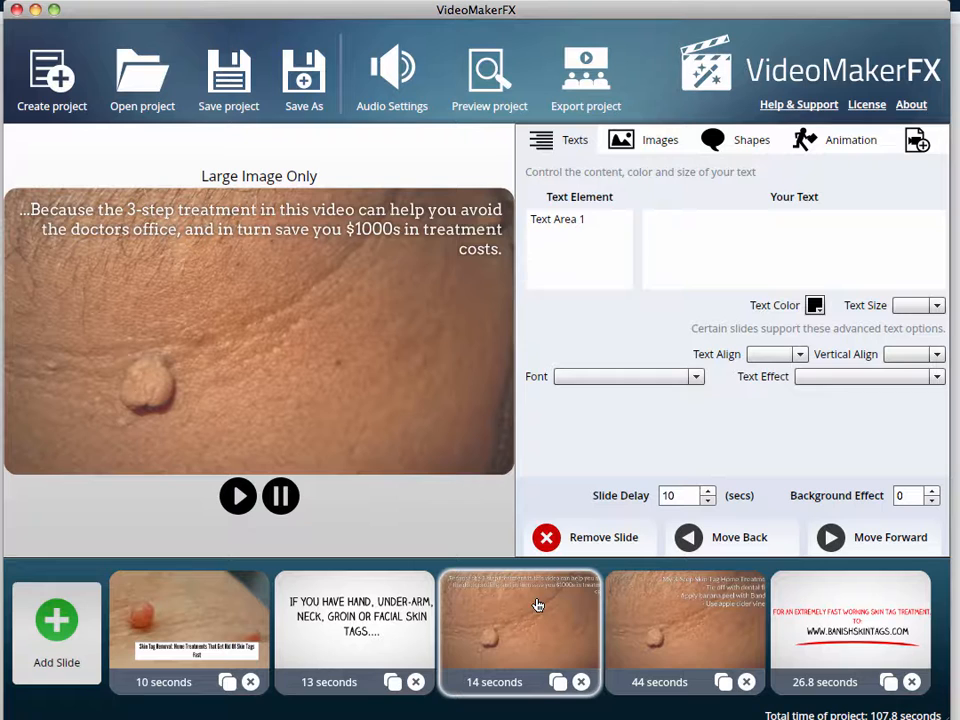
pyautogui.click(565, 218)
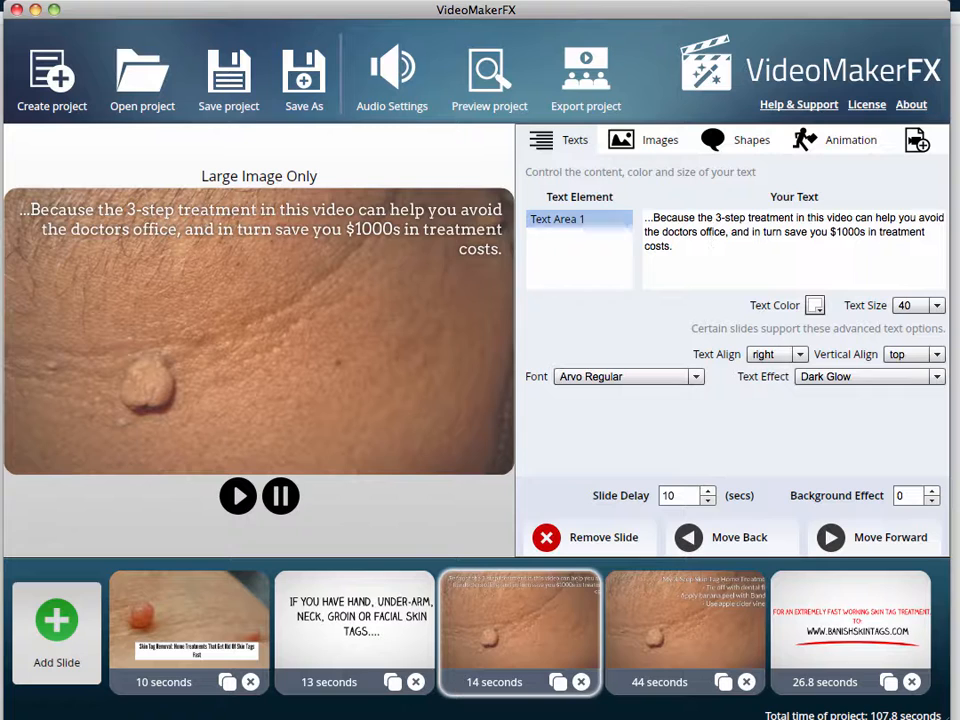
pyautogui.click(730, 600)
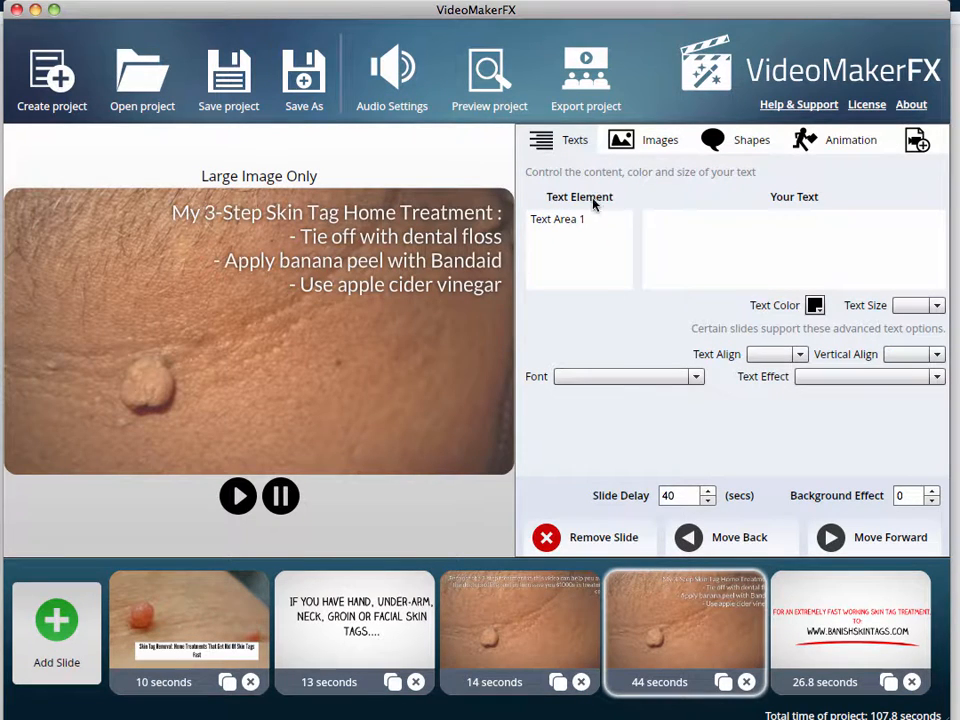
pyautogui.click(558, 222)
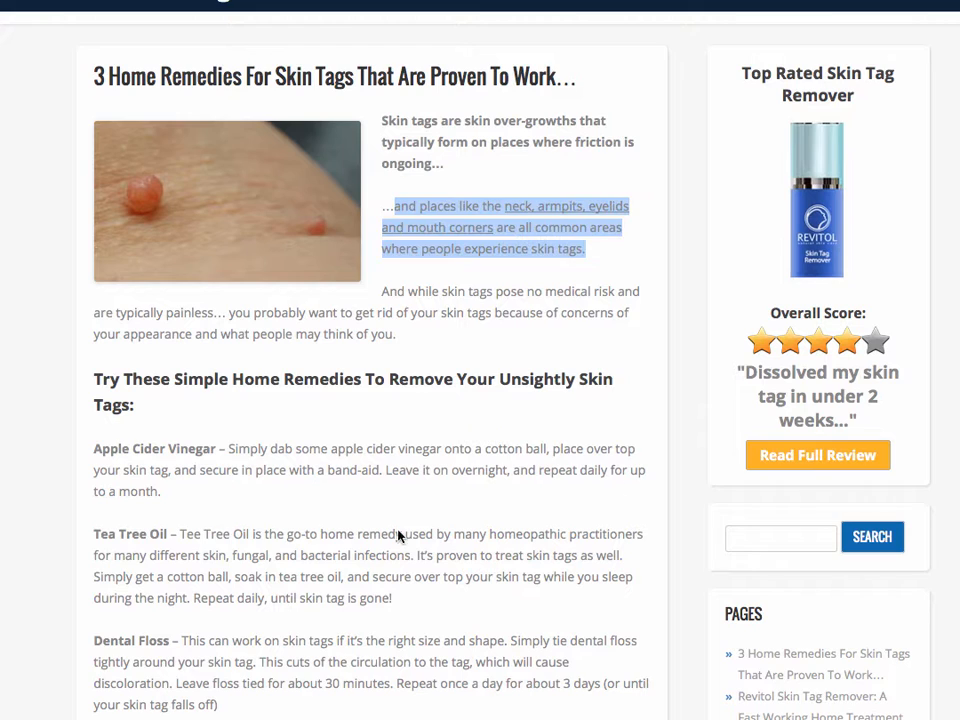
# Highlight the article's home remedy paragraphs and the fourth slide's 3-step treatment text to compare them.
pyautogui.scroll(-2, 233, 483)
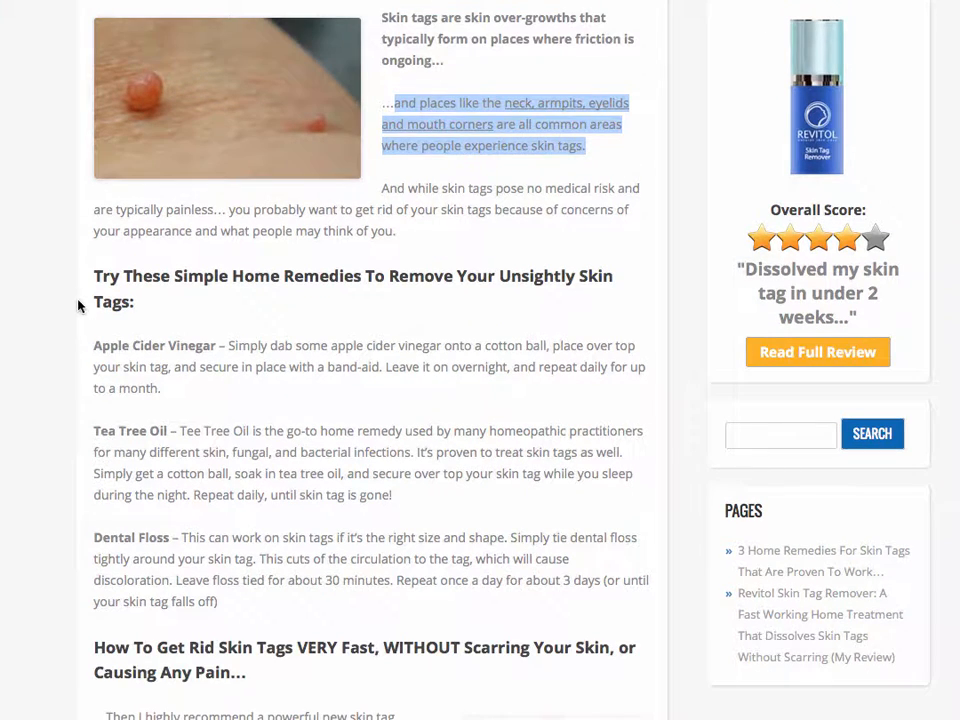
pyautogui.moveTo(94, 345); pyautogui.dragTo(600, 604)
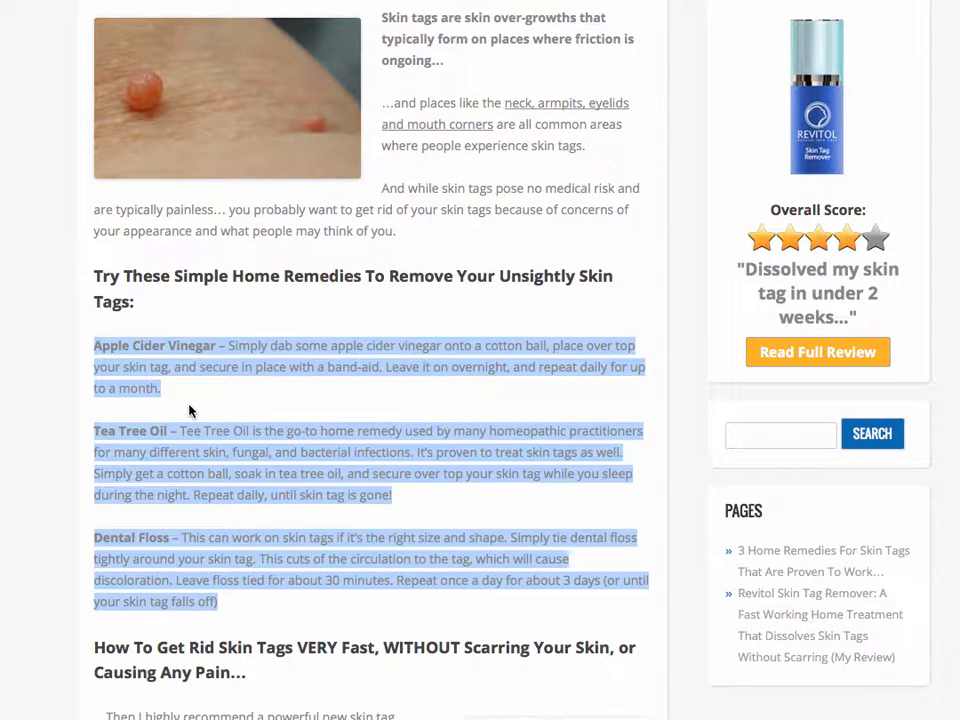
pyautogui.click(212, 350)
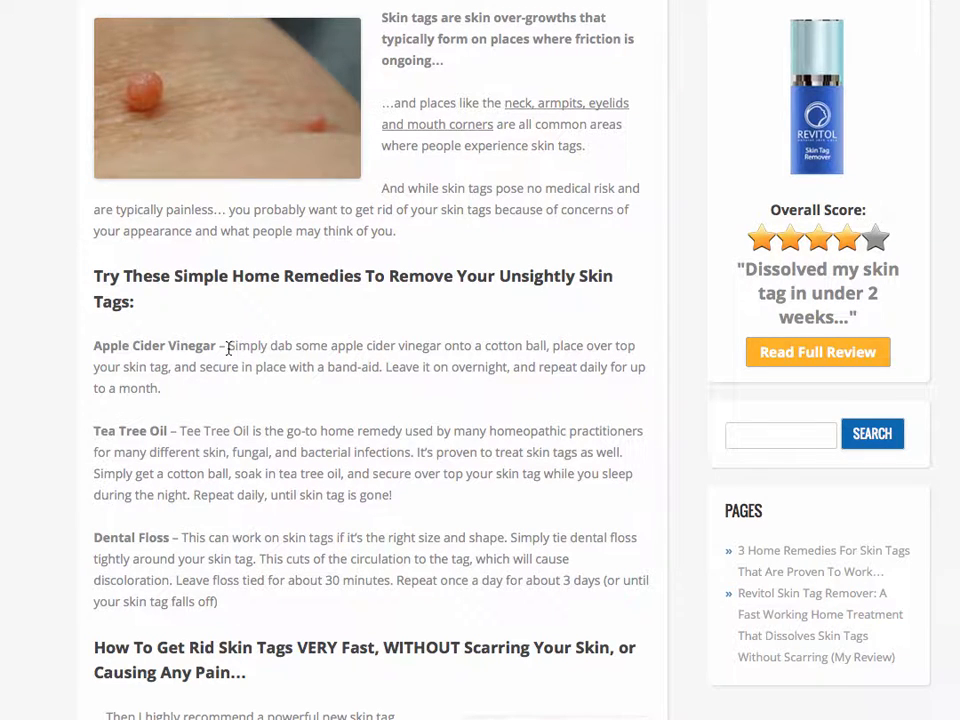
pyautogui.moveTo(228, 348)
pyautogui.mouseDown()
pyautogui.moveTo(317, 379)
pyautogui.moveTo(347, 411)
pyautogui.mouseUp()
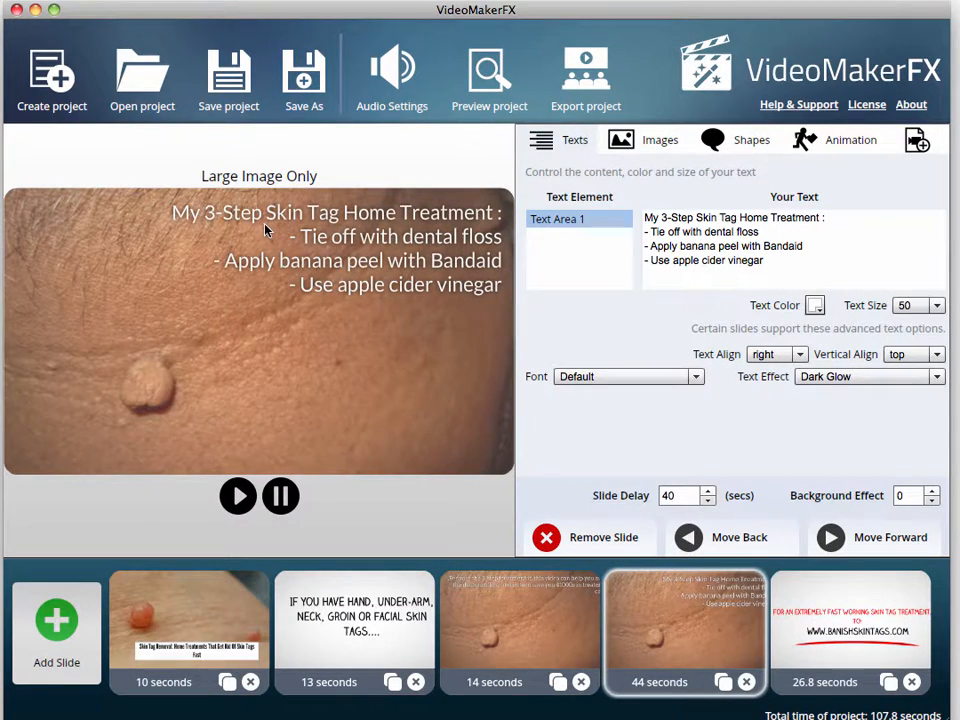
pyautogui.moveTo(823, 266); pyautogui.dragTo(627, 211)
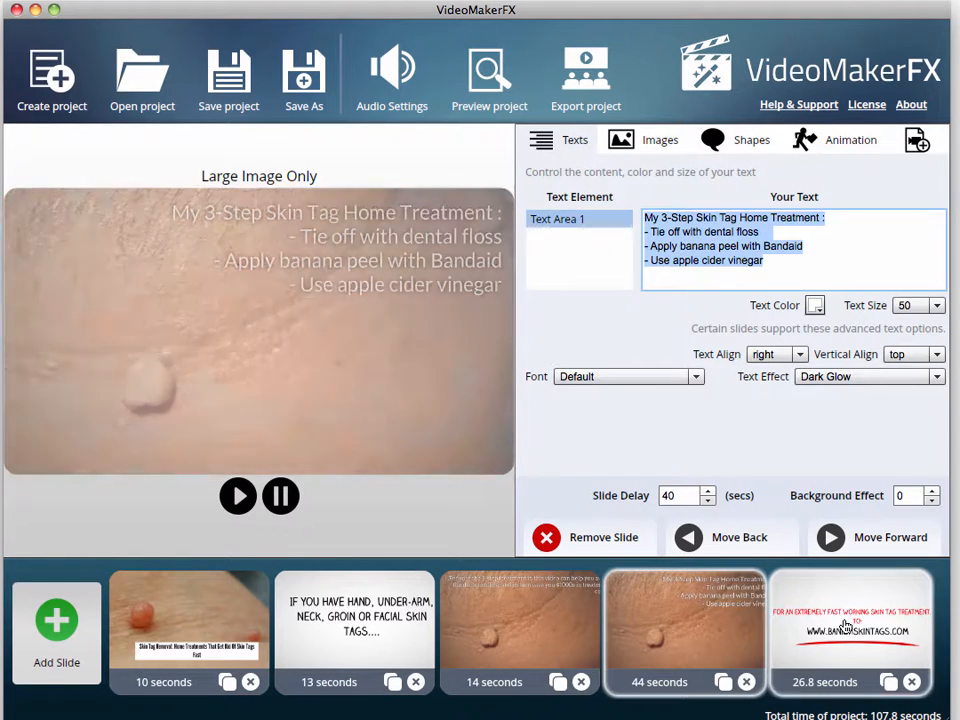
# Review the delay settings of the project's slides, working from the last slide back to the first.
pyautogui.click(840, 688)
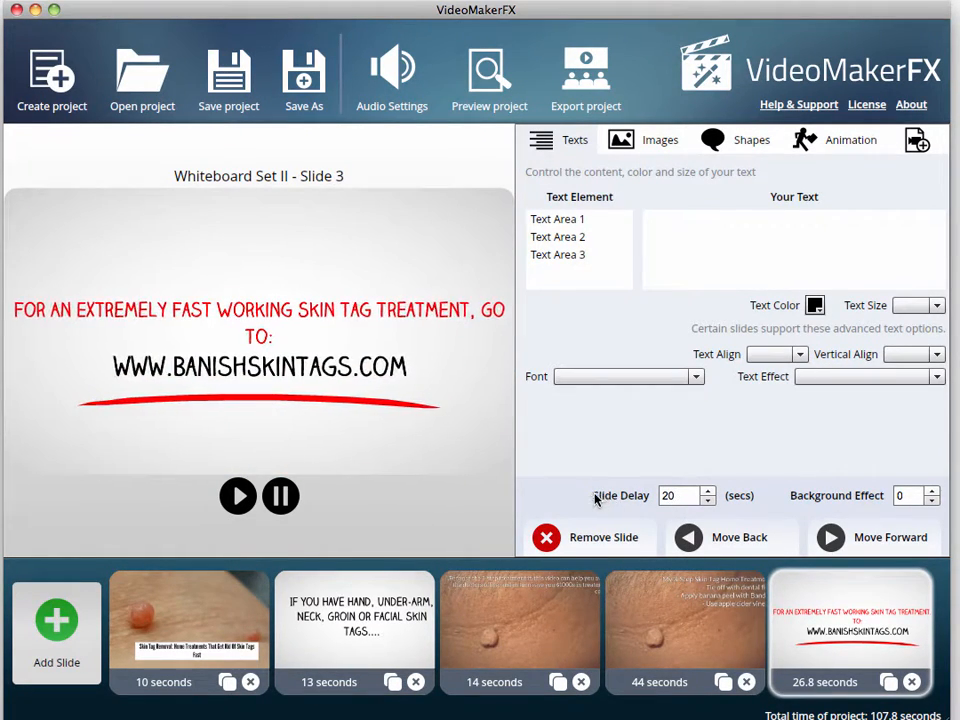
pyautogui.click(659, 496)
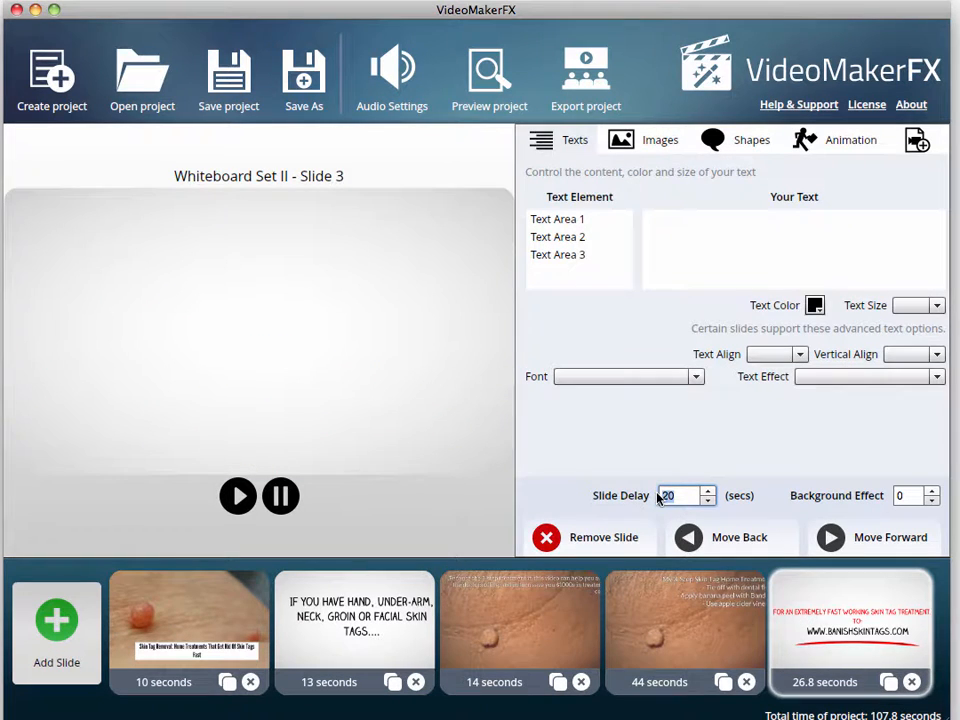
pyautogui.click(707, 636)
pyautogui.click(503, 648)
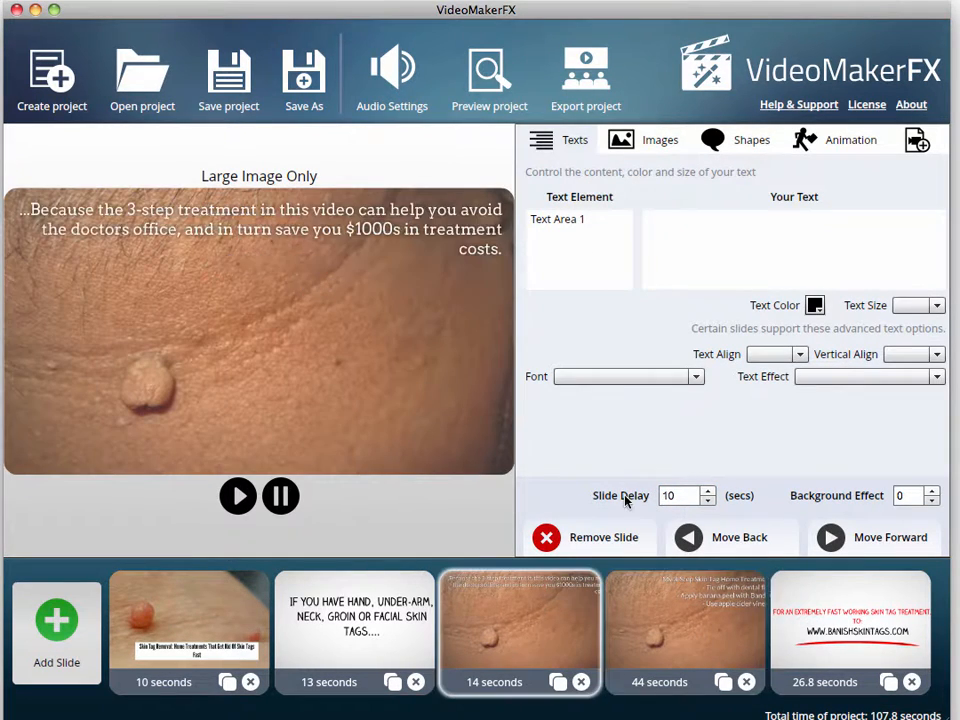
pyautogui.click(352, 622)
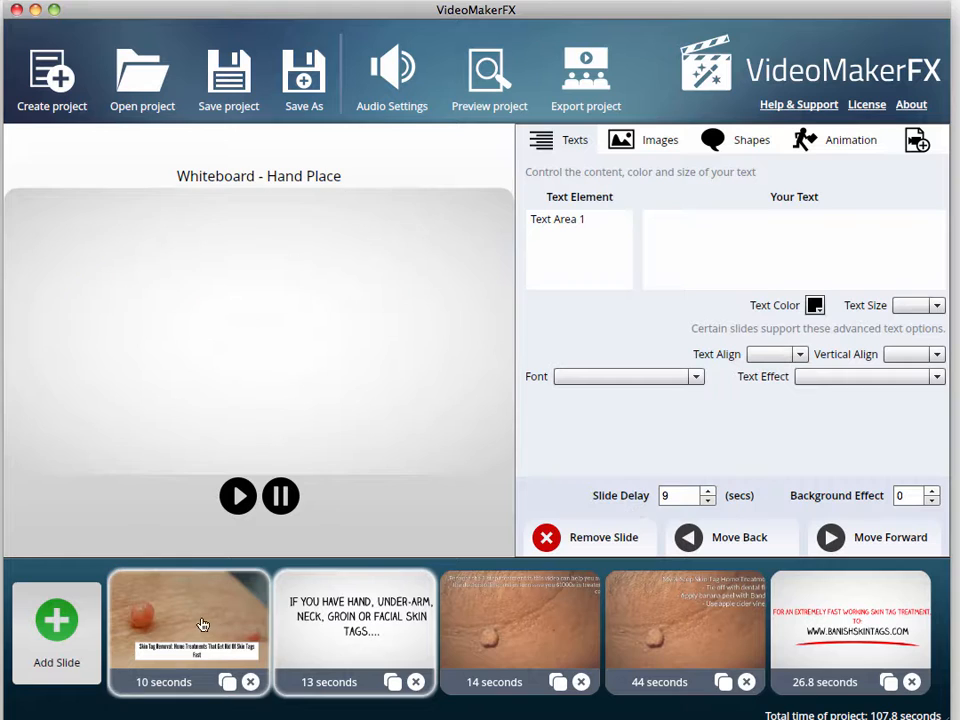
pyautogui.click(202, 624)
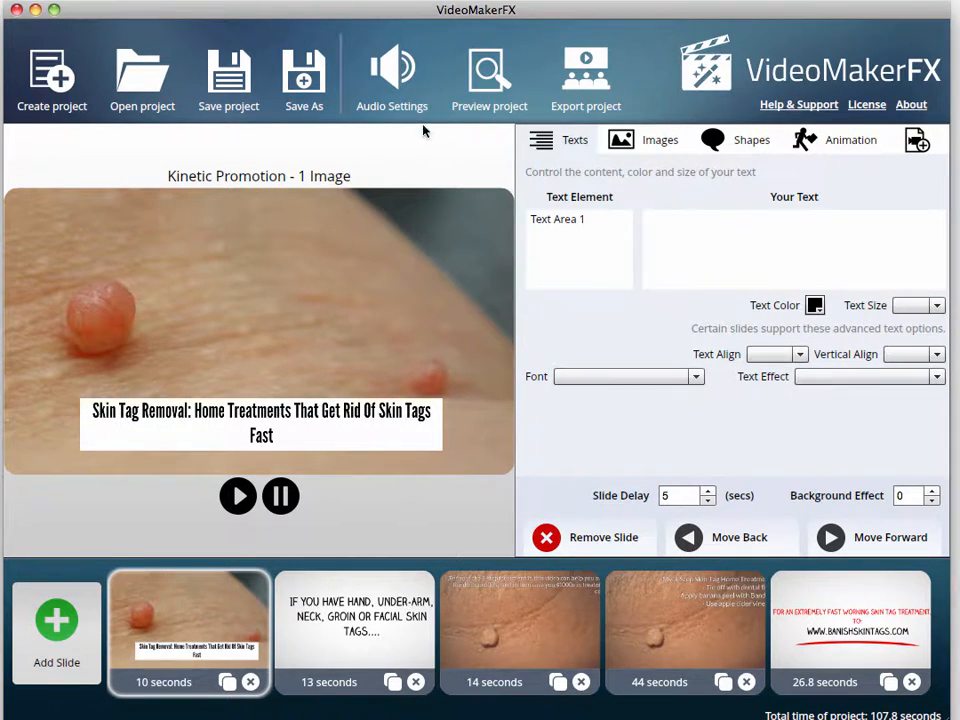
# Preview the project through to the 3-step treatment slide and close the preview.
pyautogui.click(487, 70)
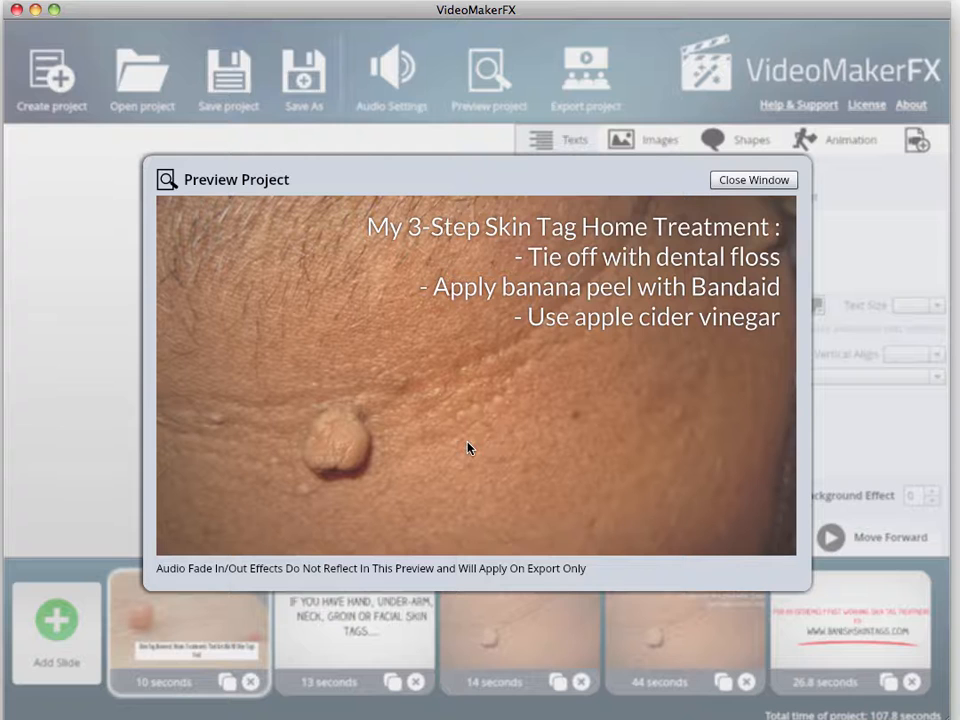
pyautogui.click(762, 182)
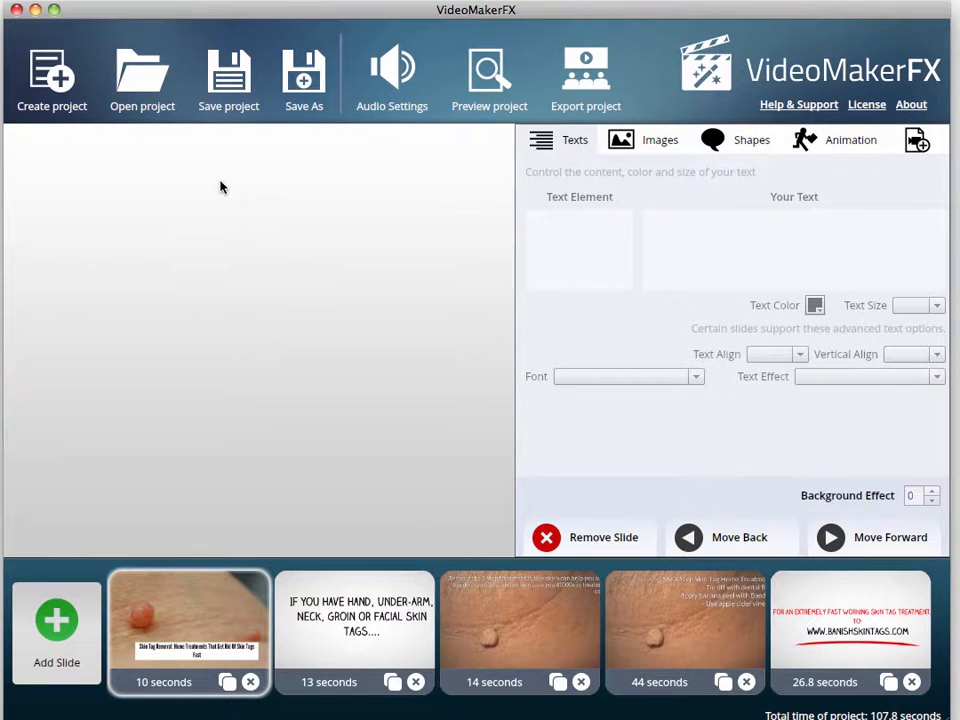
# Enable the second audio track for voice and clear its selected mp3 file name.
pyautogui.click(388, 77)
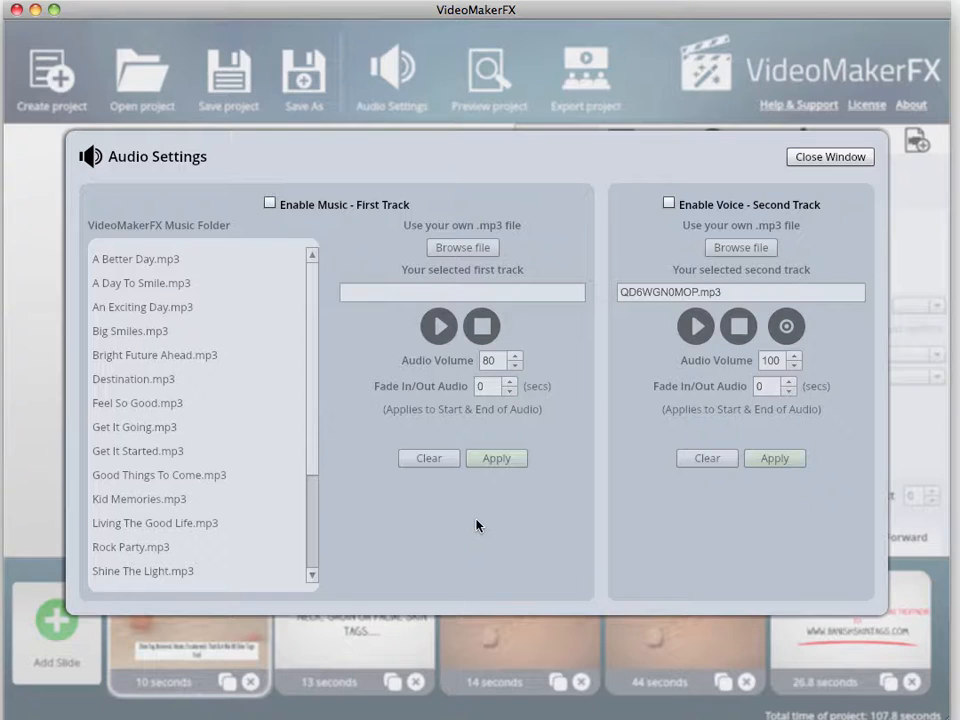
pyautogui.click(668, 203)
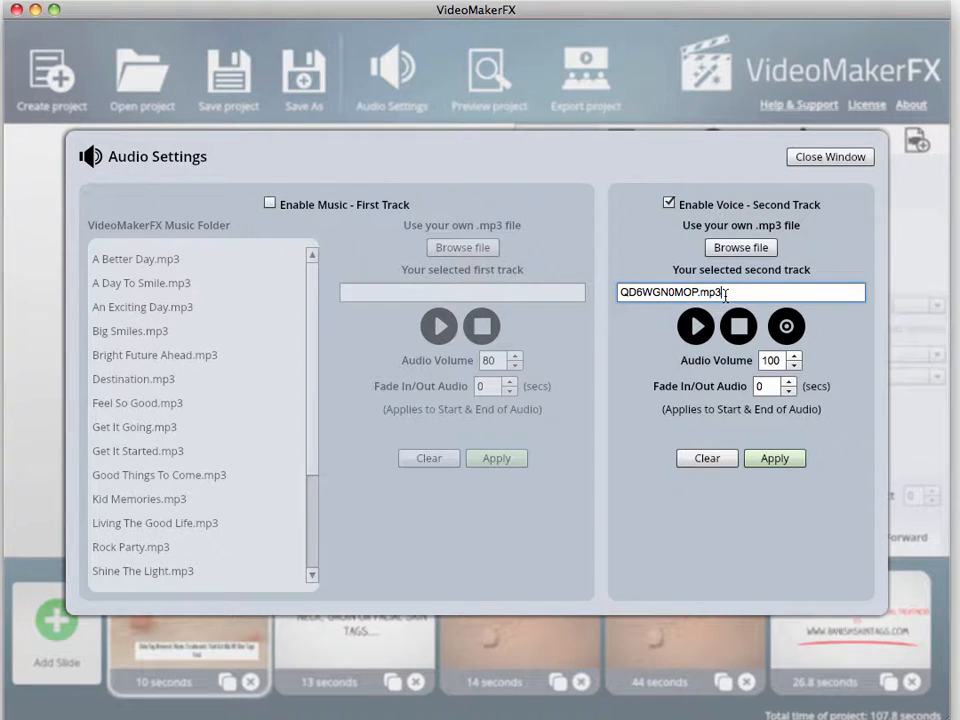
pyautogui.press('super+a')
pyautogui.press('BackSpace')
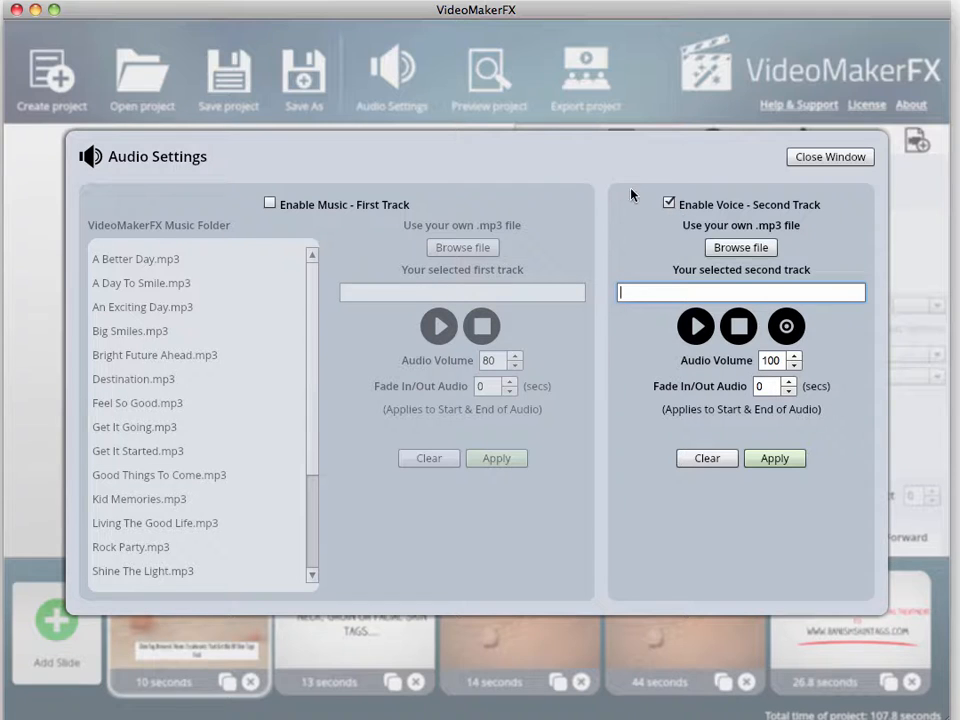
# Start recording a voiceover for the second track with the Yeti Stereo Microphone as the input device.
pyautogui.click(787, 328)
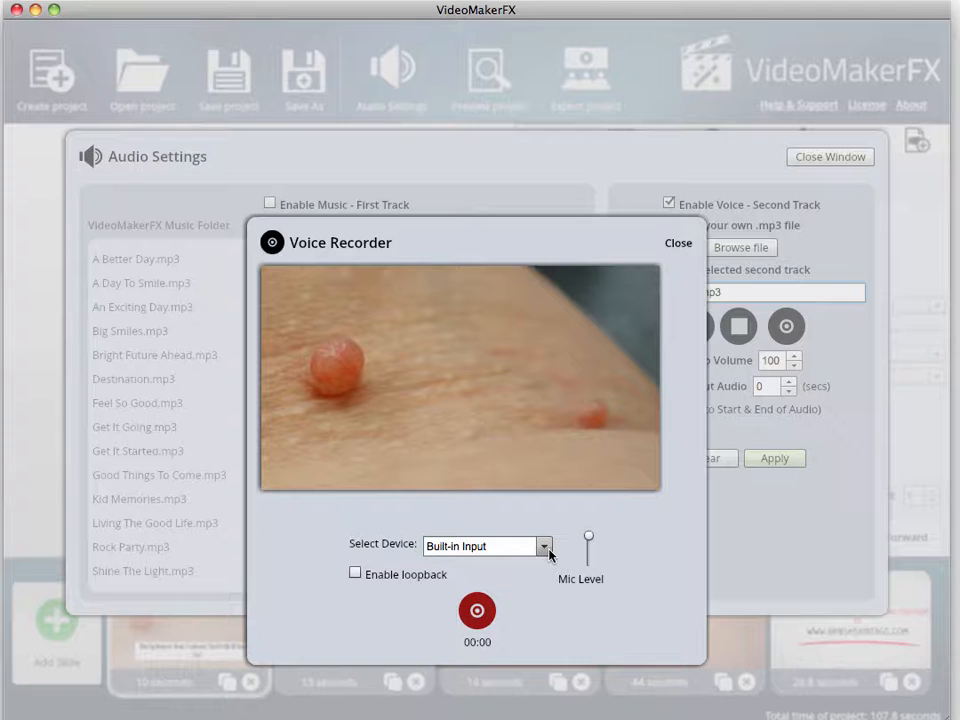
pyautogui.click(545, 547)
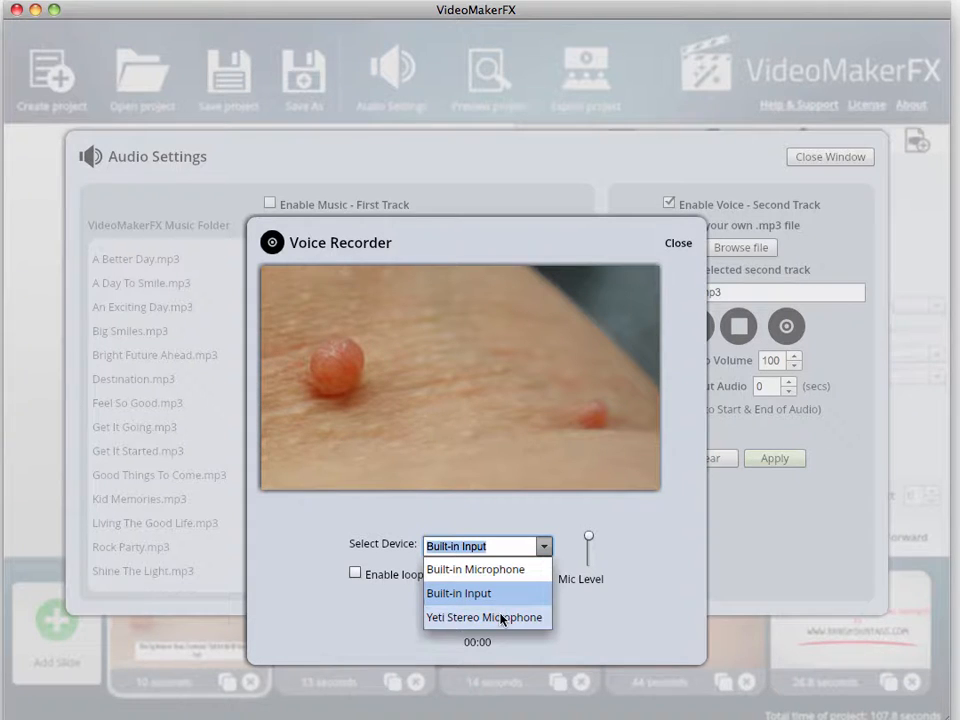
pyautogui.click(535, 618)
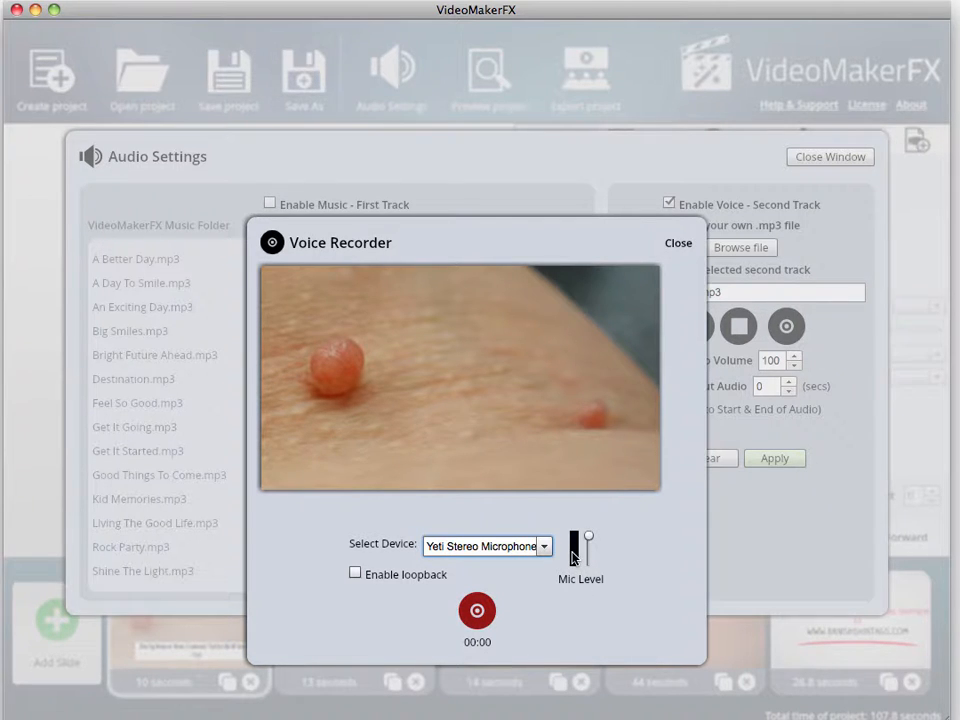
pyautogui.click(478, 612)
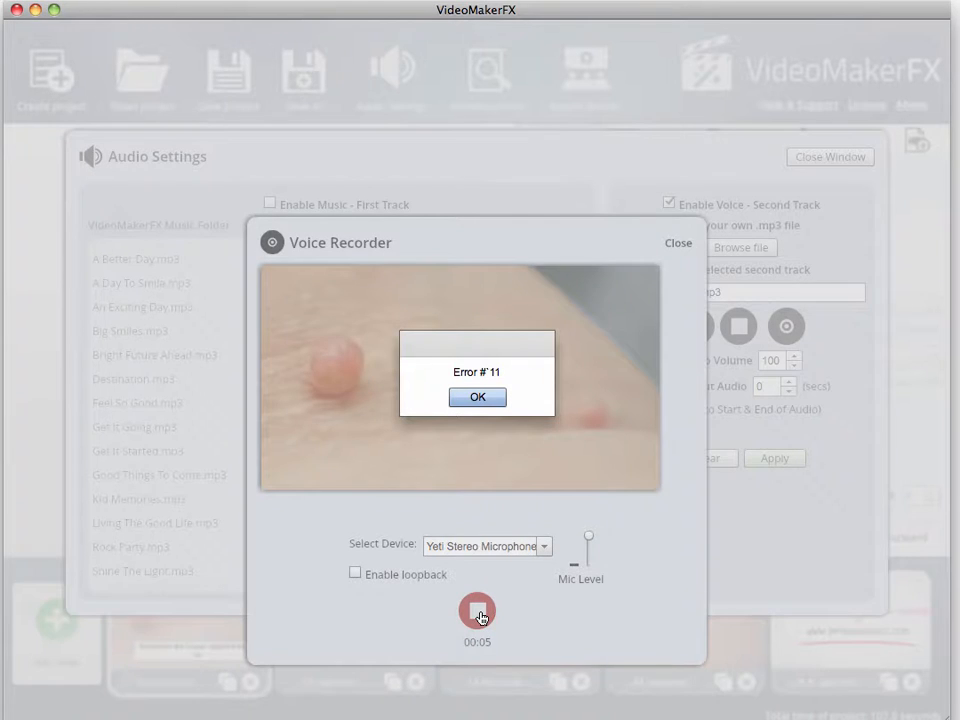
pyautogui.click(472, 401)
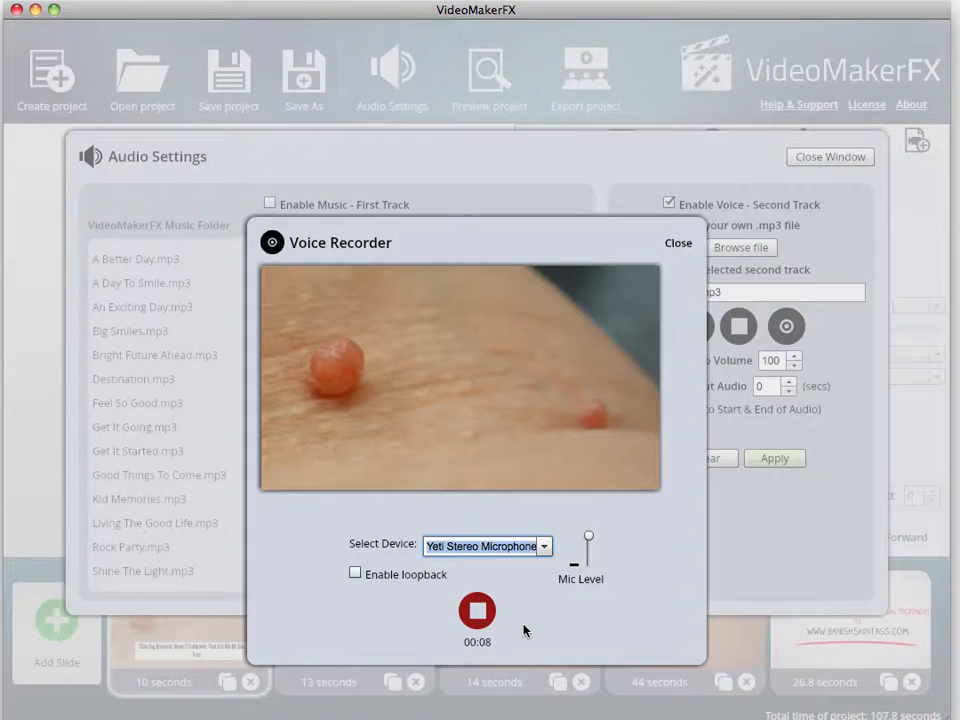